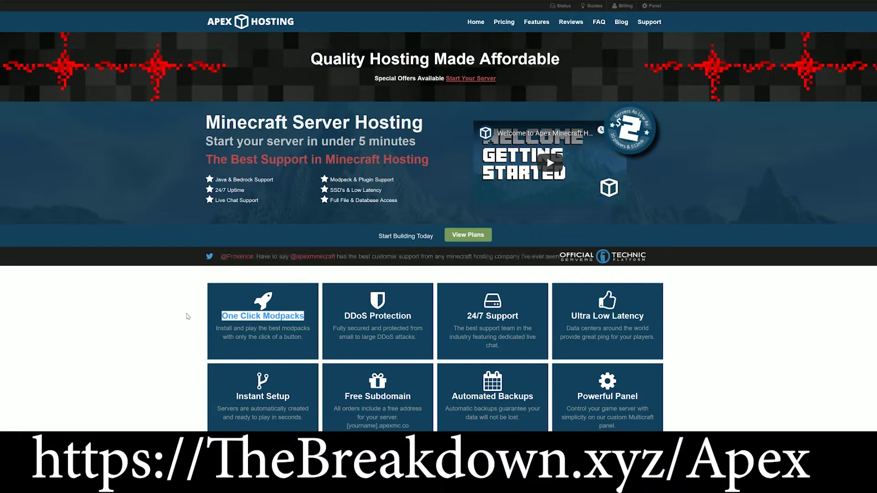
# Review the Apex Hosting home page, covering its server locations, customer testimonials, server hardware and supported modpacks.
pyautogui.scroll(-1, 168, 345)
pyautogui.scroll(-10, 168, 345)
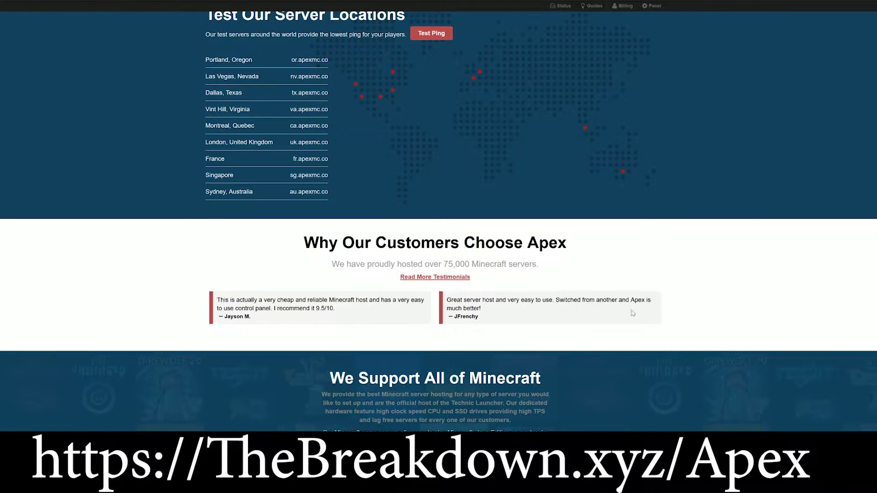
pyautogui.scroll(-5, 685, 385)
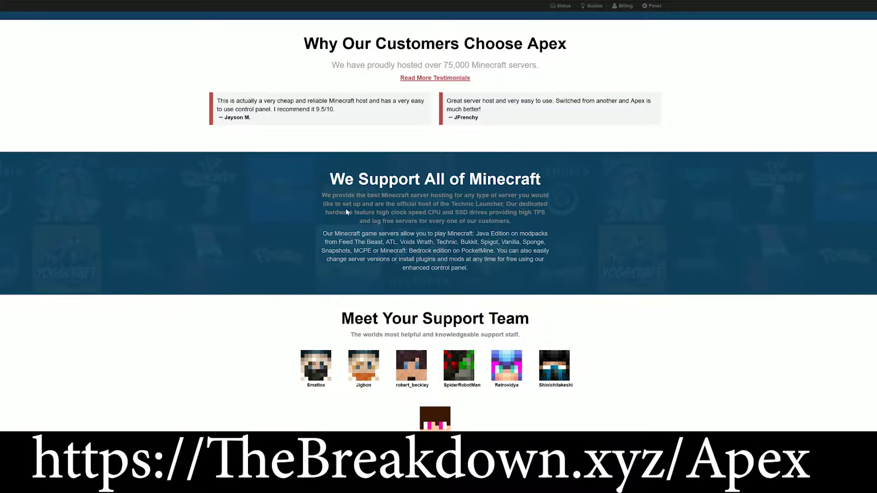
pyautogui.moveTo(354, 212); pyautogui.dragTo(487, 212)
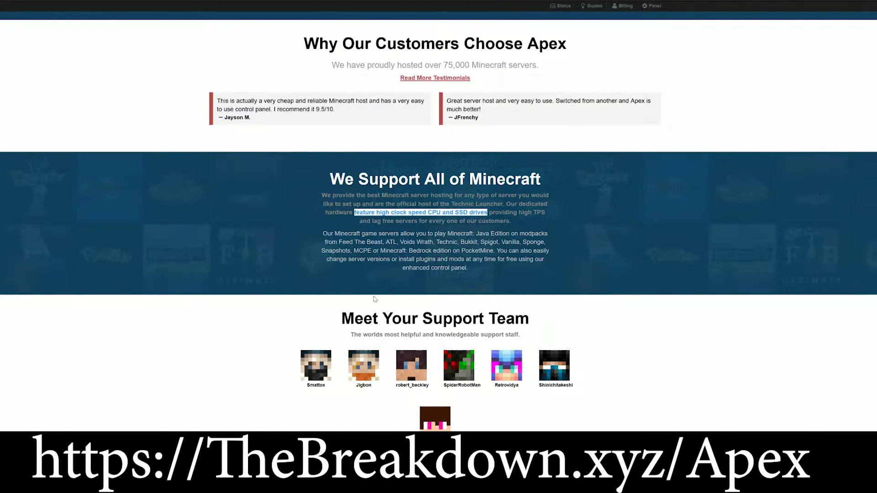
pyautogui.click(383, 241)
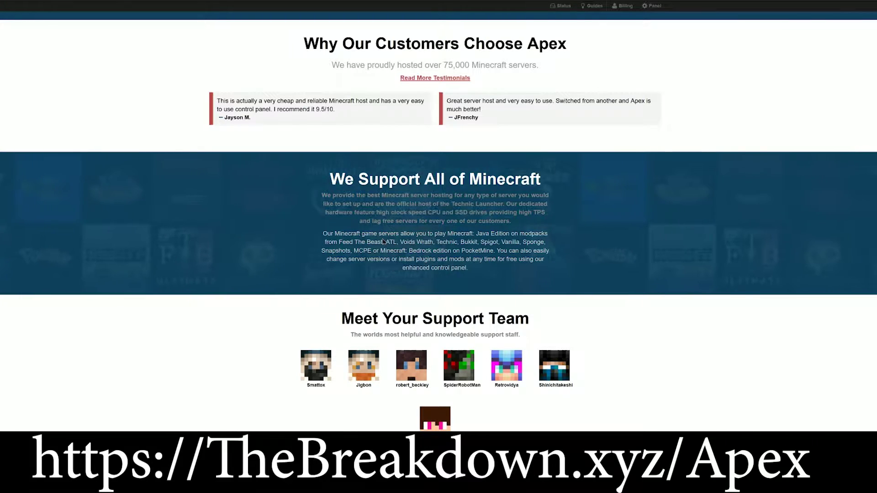
pyautogui.moveTo(384, 242); pyautogui.dragTo(339, 242)
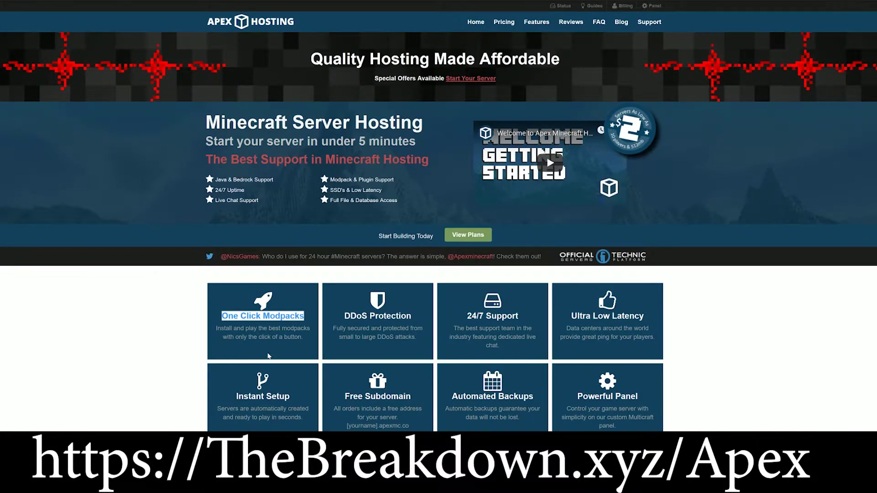
pyautogui.scroll(-2, 168, 344)
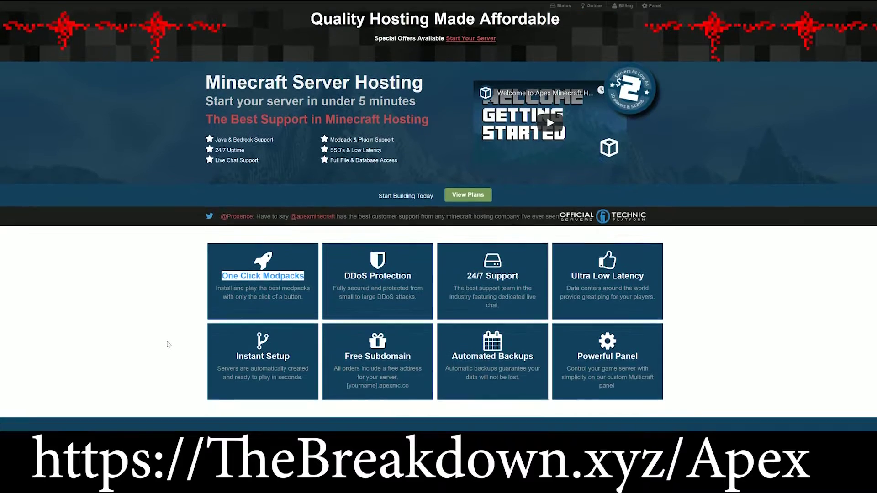
pyautogui.scroll(-10, 168, 344)
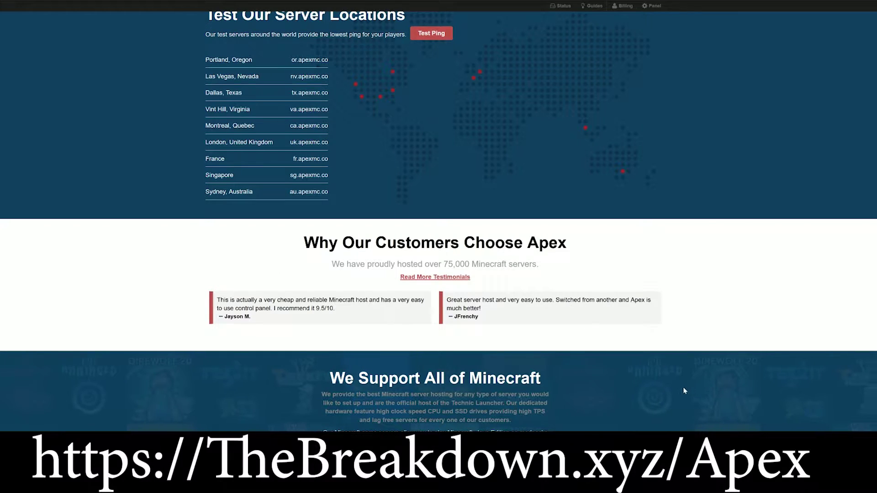
pyautogui.scroll(-4, 684, 389)
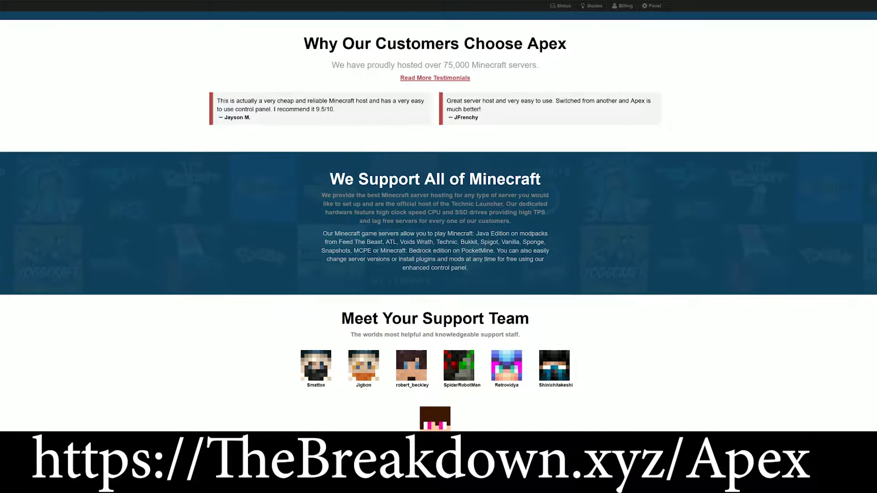
pyautogui.moveTo(354, 212); pyautogui.dragTo(488, 212)
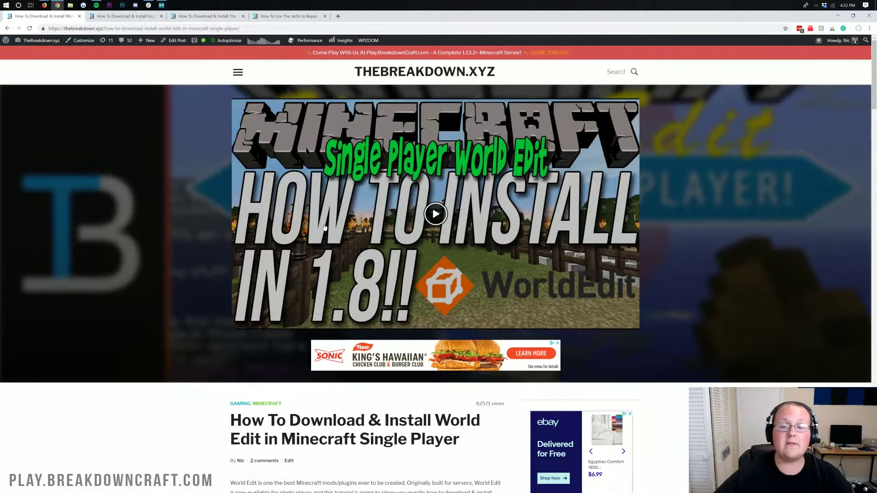
# Look through the World Edit single-player installation article and open its WorldEdit download page.
pyautogui.scroll(-5, 361, 235)
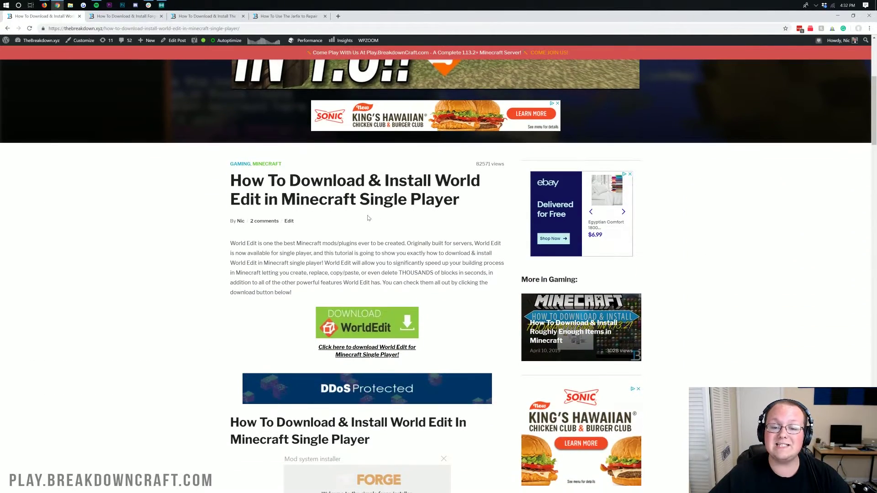
pyautogui.scroll(-5, 363, 218)
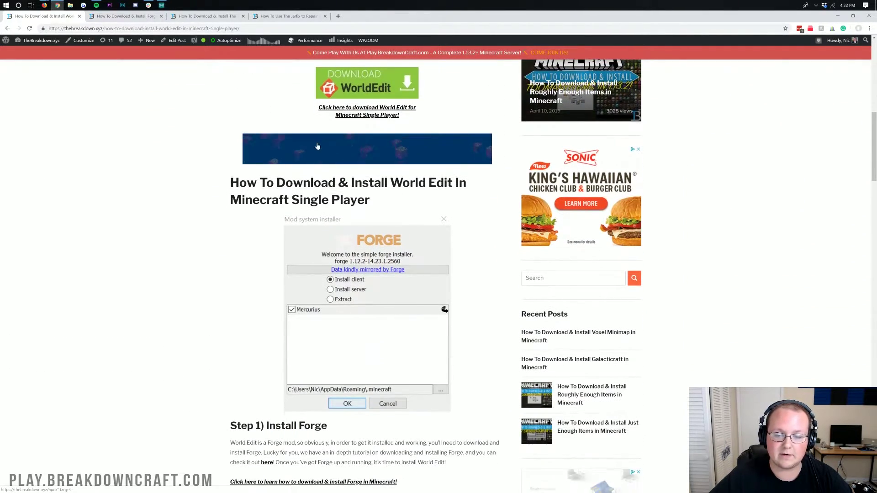
pyautogui.scroll(-10, 335, 146)
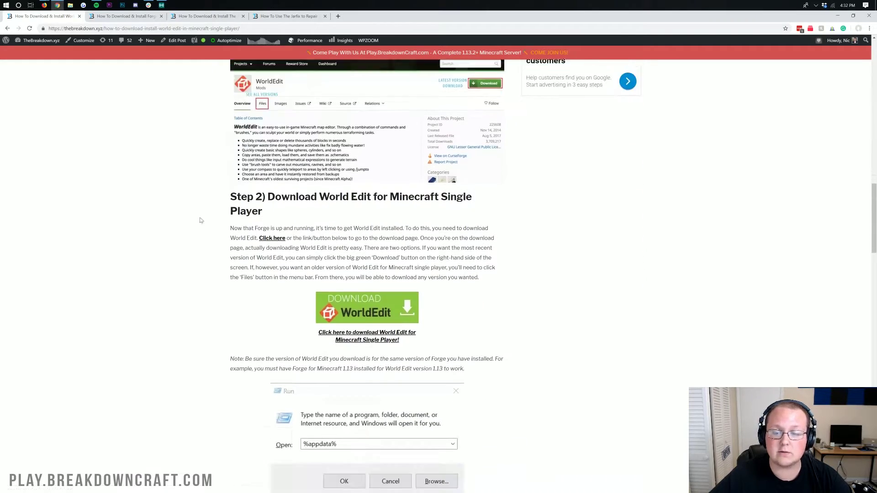
pyautogui.scroll(-3, 193, 218)
pyautogui.scroll(11, 378, 264)
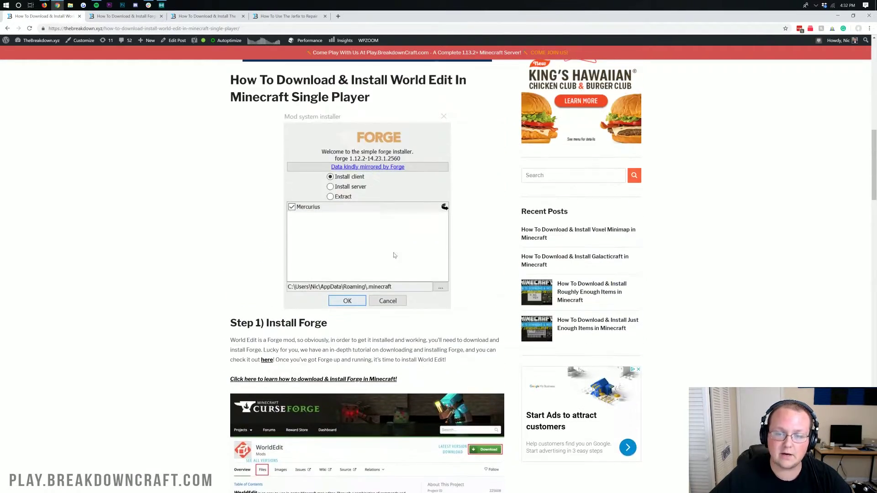
pyautogui.scroll(5, 378, 264)
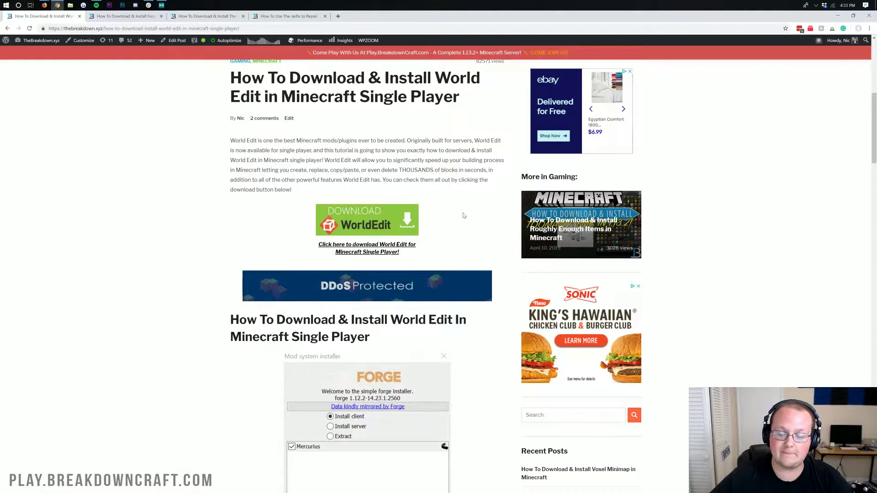
pyautogui.click(355, 229)
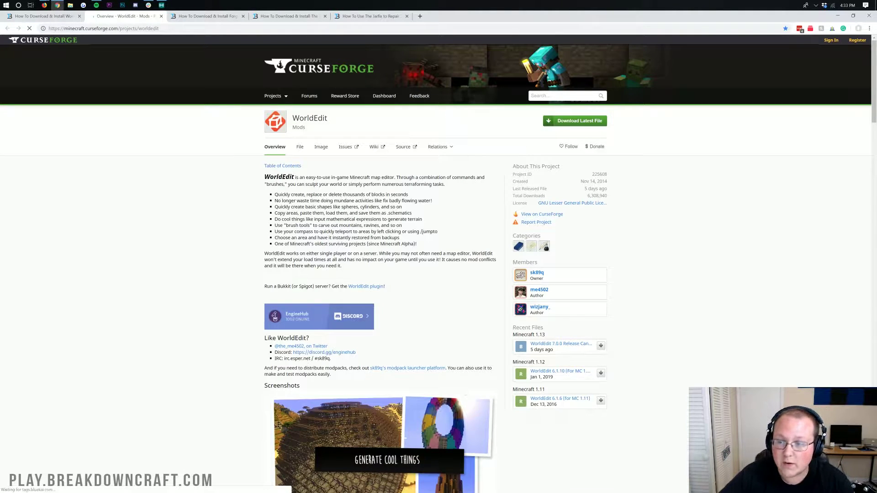
# Download WorldEdit 7.0.0 Release Candidate 2 for game version 1.13.2 from the mod's file list and keep the flagged file.
pyautogui.click(299, 153)
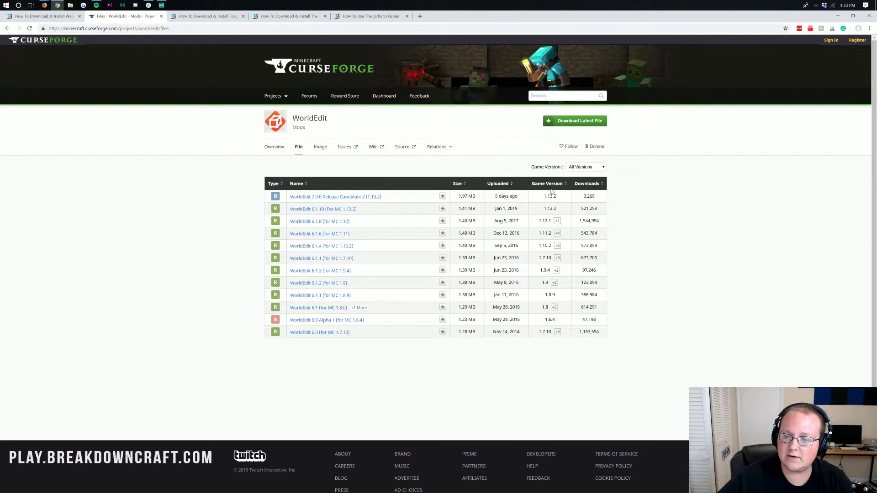
pyautogui.moveTo(561, 199); pyautogui.dragTo(542, 198)
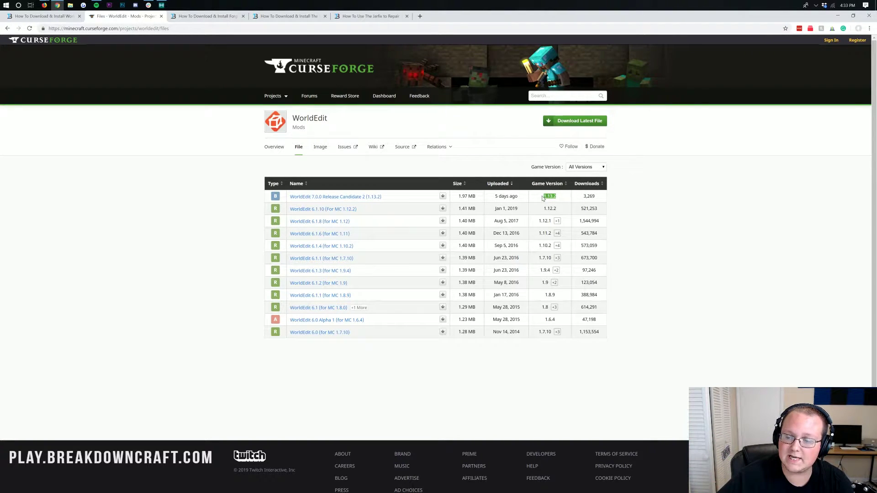
pyautogui.click(442, 198)
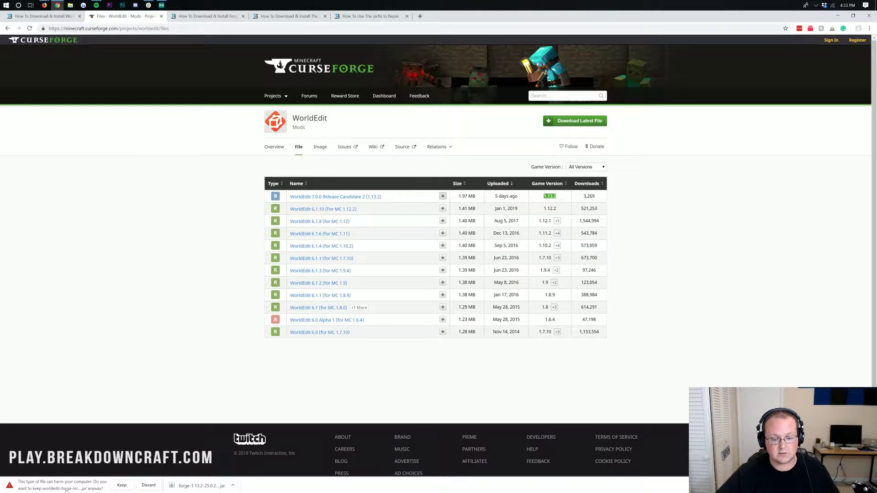
pyautogui.click(121, 485)
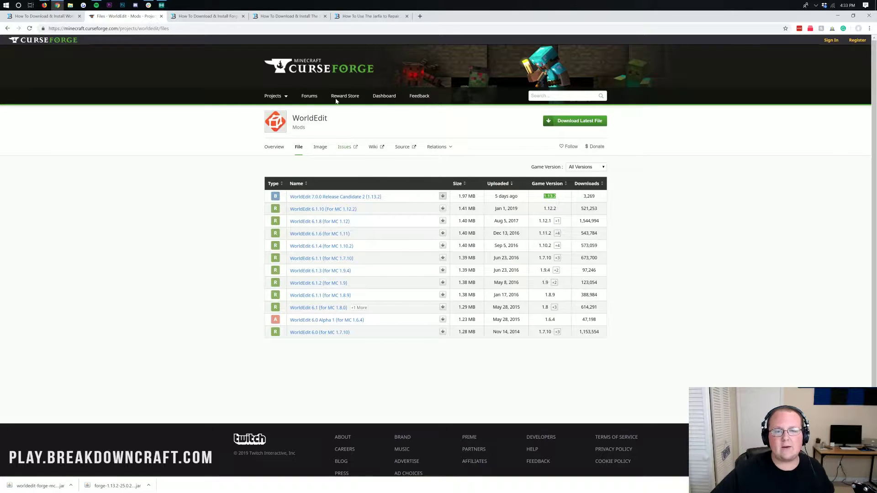
# Switch to the Forge installation article and open its Forge download page.
pyautogui.click(208, 16)
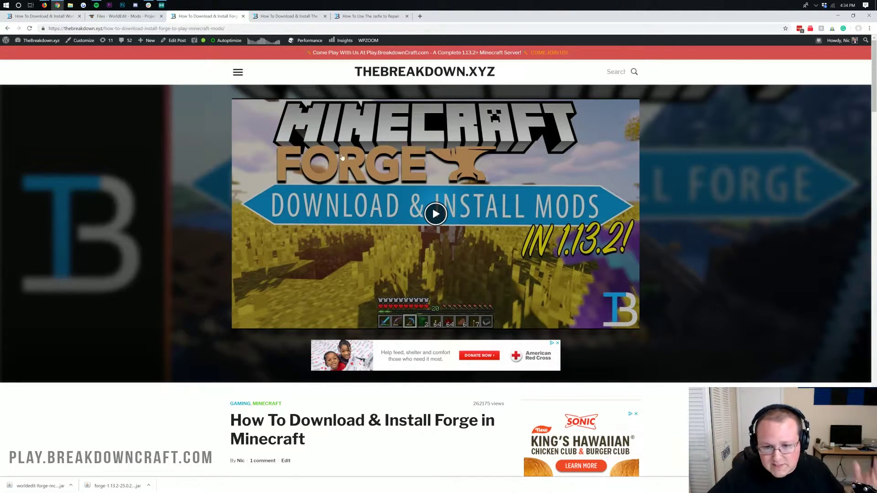
pyautogui.scroll(-1, 341, 156)
pyautogui.scroll(1, 342, 157)
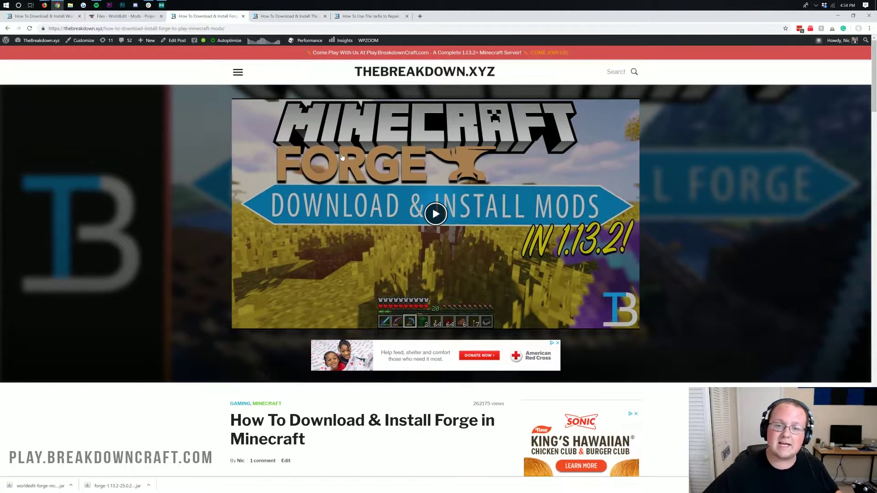
pyautogui.scroll(-8, 341, 157)
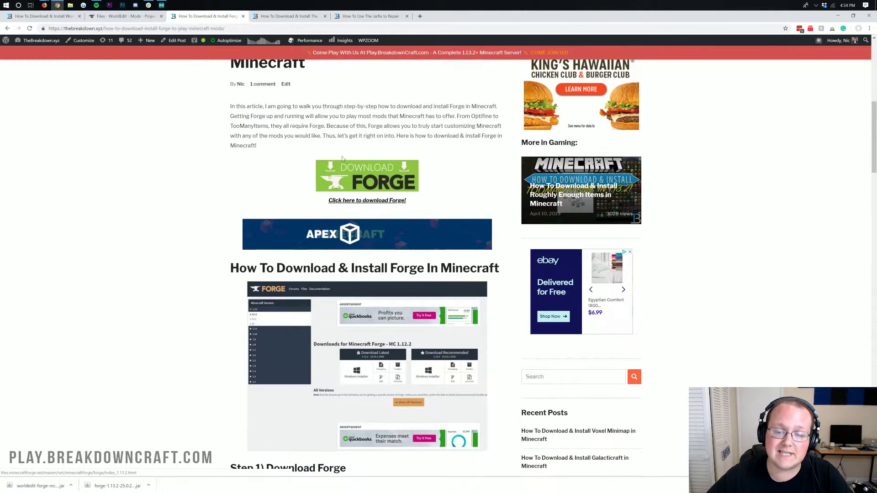
pyautogui.click(340, 173)
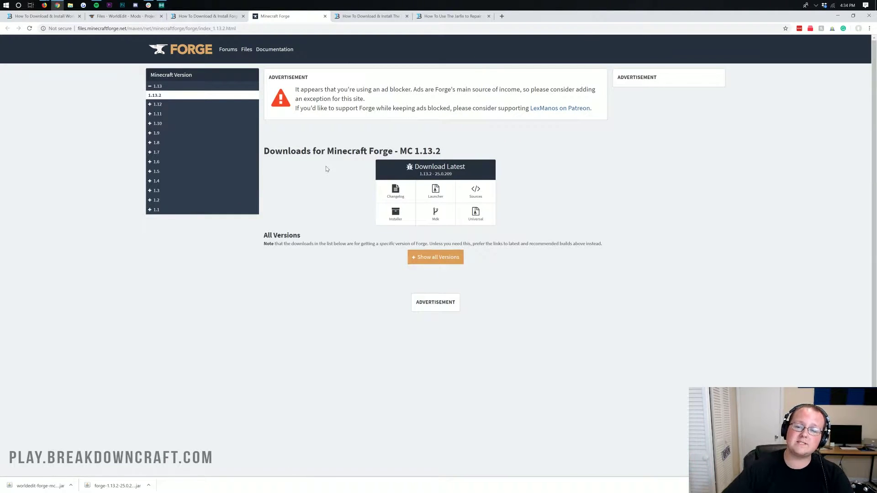
# Download the latest Forge installer for Minecraft 1.13.2, skipping the advertisement page.
pyautogui.moveTo(450, 149); pyautogui.dragTo(400, 149)
pyautogui.click(400, 150)
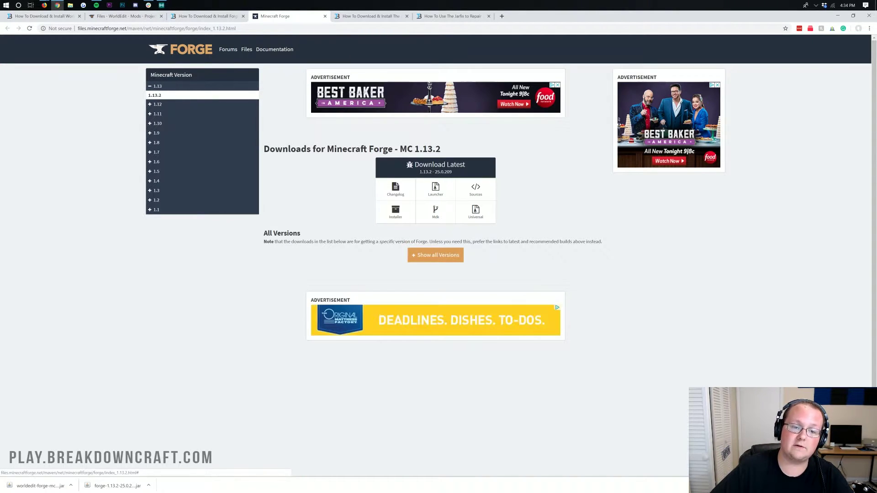
pyautogui.click(155, 88)
pyautogui.click(155, 87)
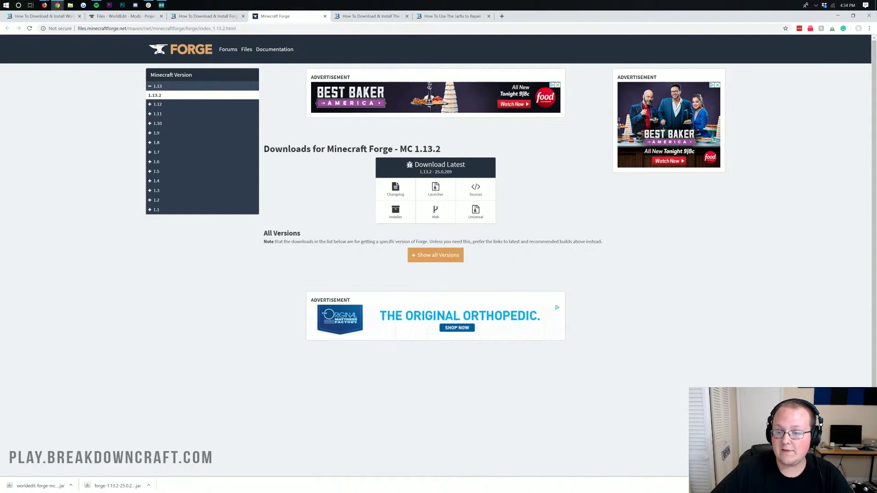
pyautogui.moveTo(441, 149); pyautogui.dragTo(400, 149)
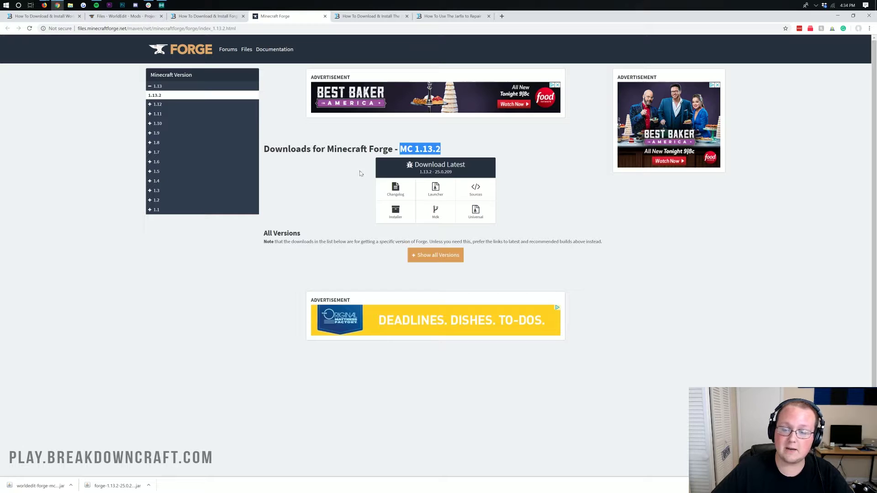
pyautogui.click(398, 218)
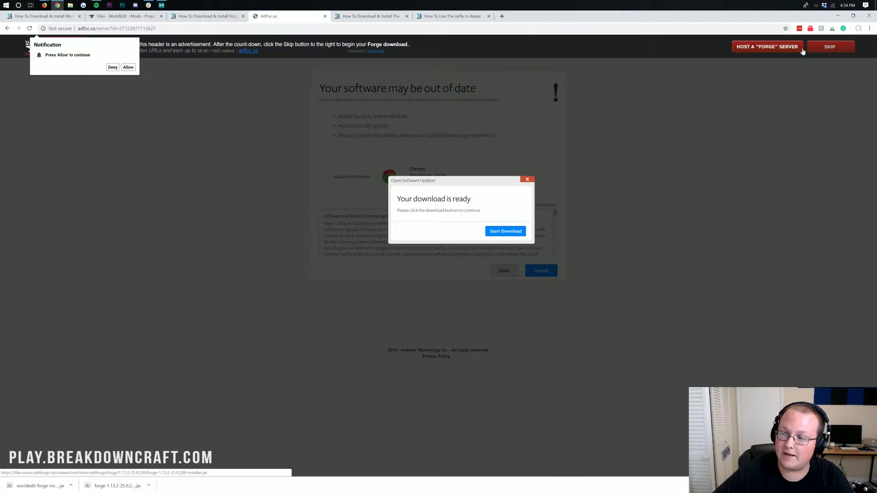
pyautogui.click(837, 49)
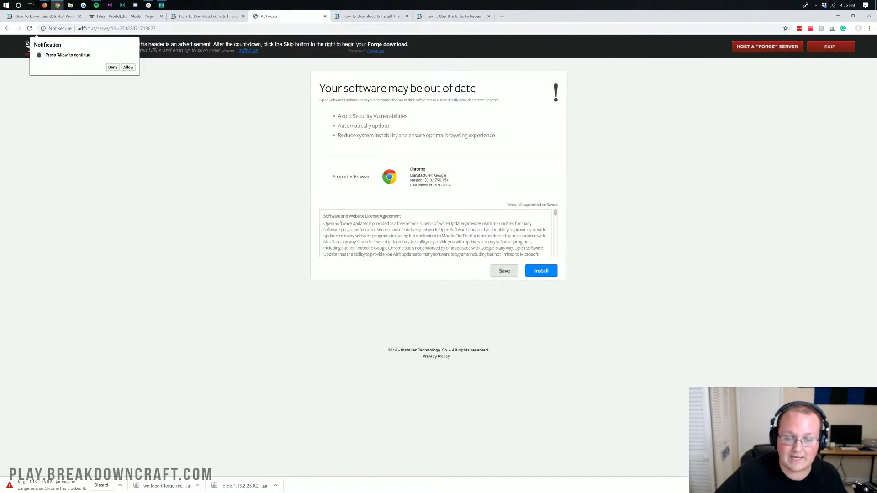
# Check the source address of the blocked forge-1.13.2-25.0.209-installer (1).jar in the browser's downloads list and keep the file anyway.
pyautogui.hotkey('ctrl', 'j')
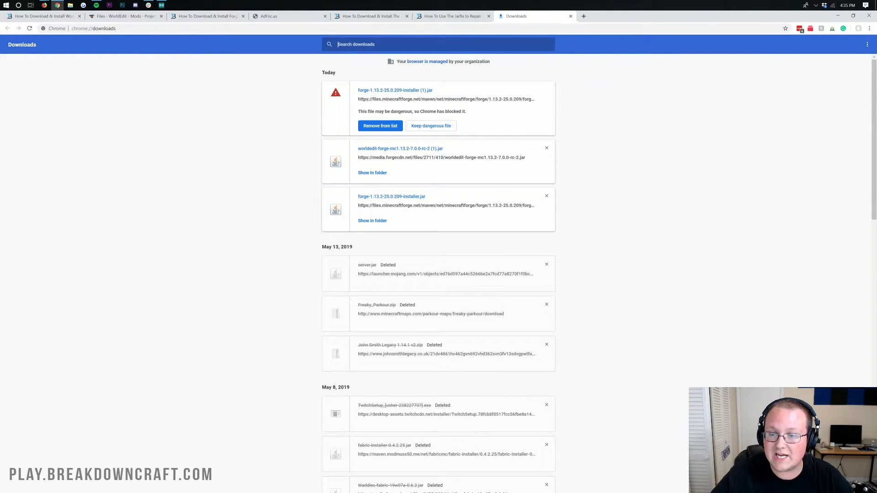
pyautogui.moveTo(373, 99); pyautogui.dragTo(416, 99)
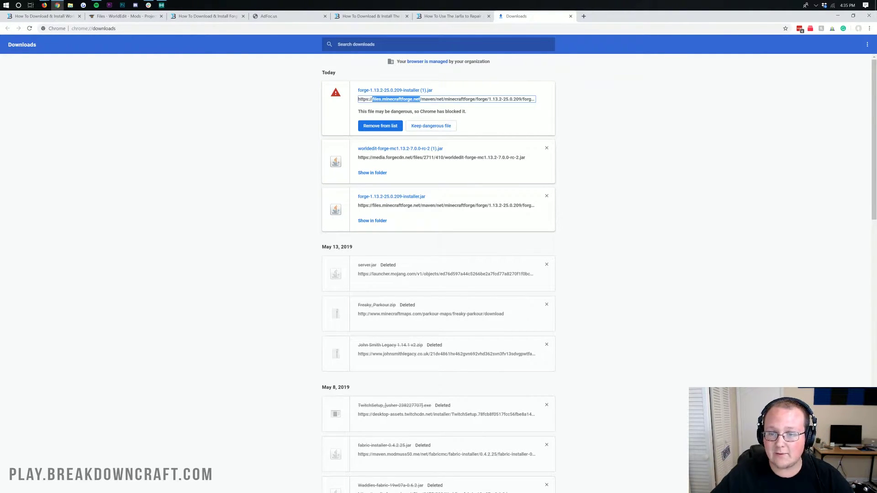
pyautogui.click(440, 126)
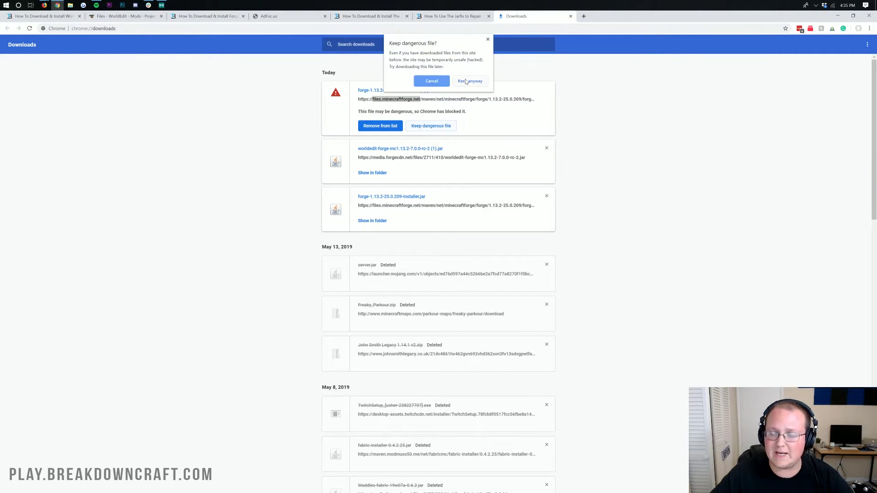
pyautogui.click(470, 81)
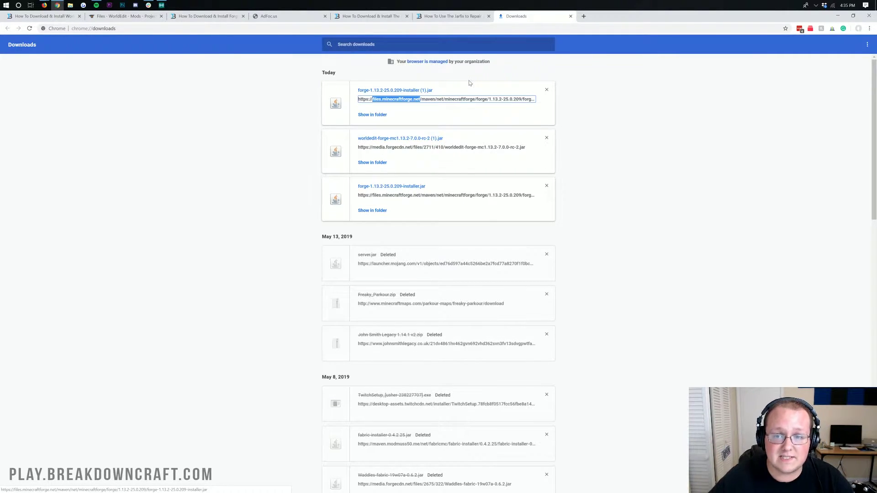
# Minimize the browser and place the Forge and WorldEdit files side by side on an empty area of the desktop.
pyautogui.click(838, 15)
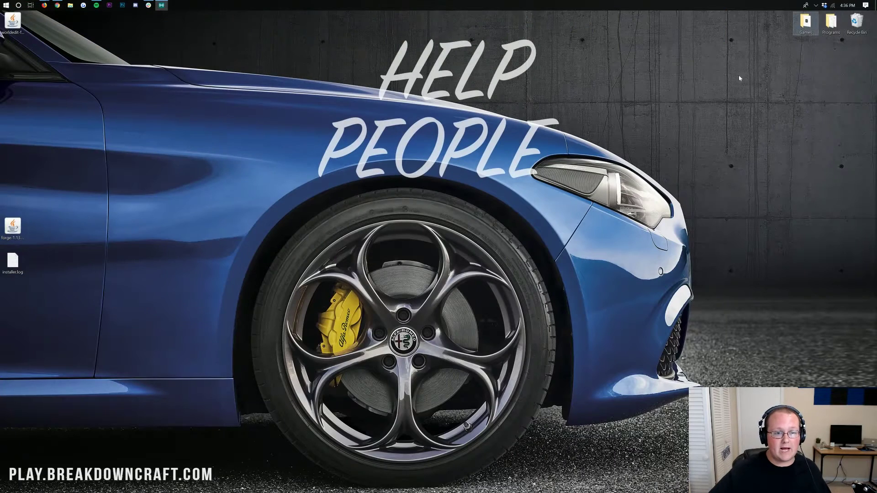
pyautogui.moveTo(11, 236); pyautogui.dragTo(226, 104)
pyautogui.moveTo(65, 34); pyautogui.dragTo(295, 98)
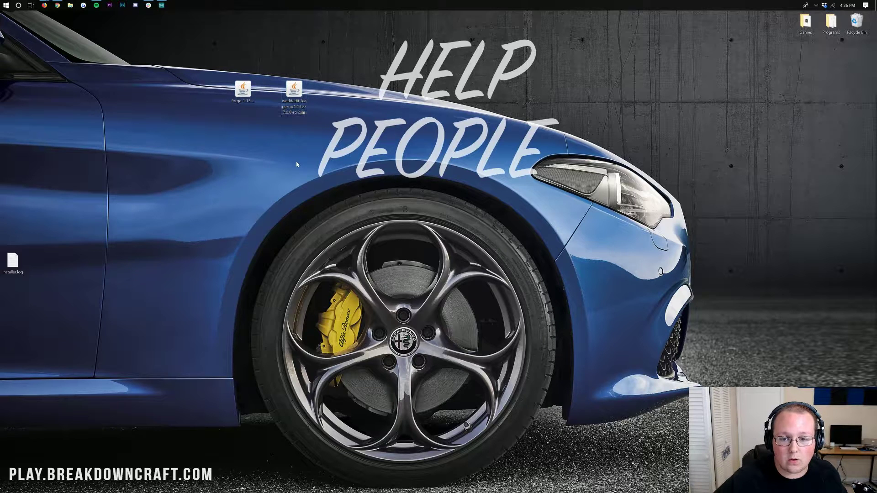
# Search the computer for "downloads" and open the Downloads folder.
pyautogui.click(6, 5)
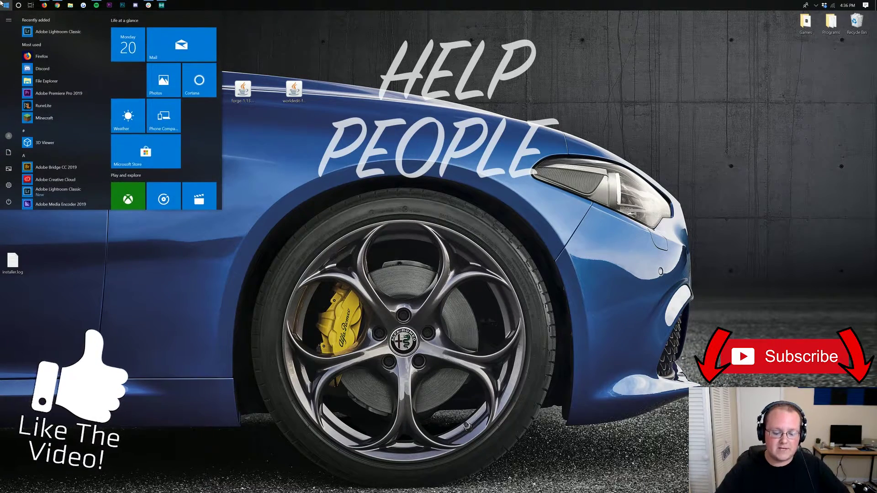
pyautogui.write('downloads')
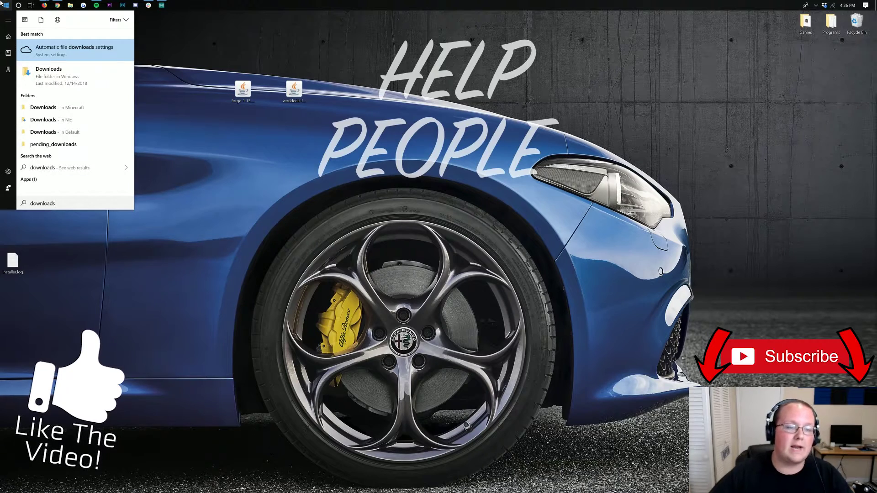
pyautogui.click(52, 77)
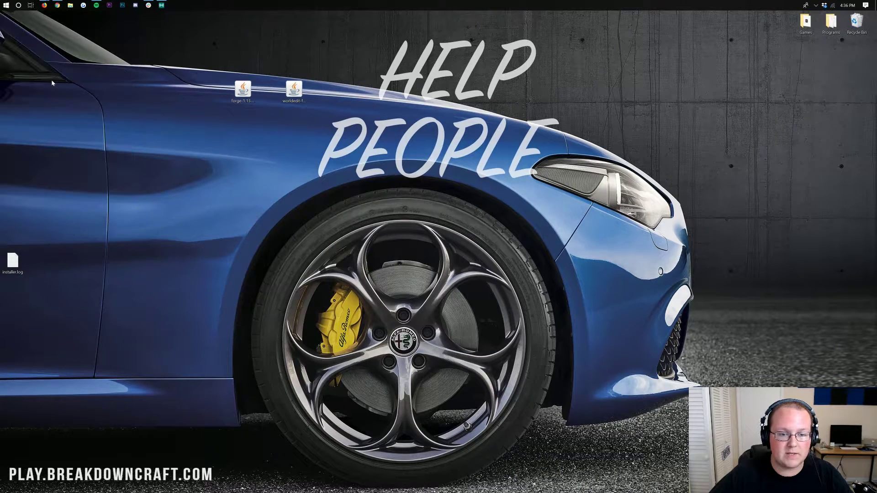
# Shift the Forge and WorldEdit files together on the desktop and open the Forge installer with Java(TM) Platform SE binary.
pyautogui.moveTo(210, 97); pyautogui.dragTo(320, 92)
pyautogui.click(534, 110)
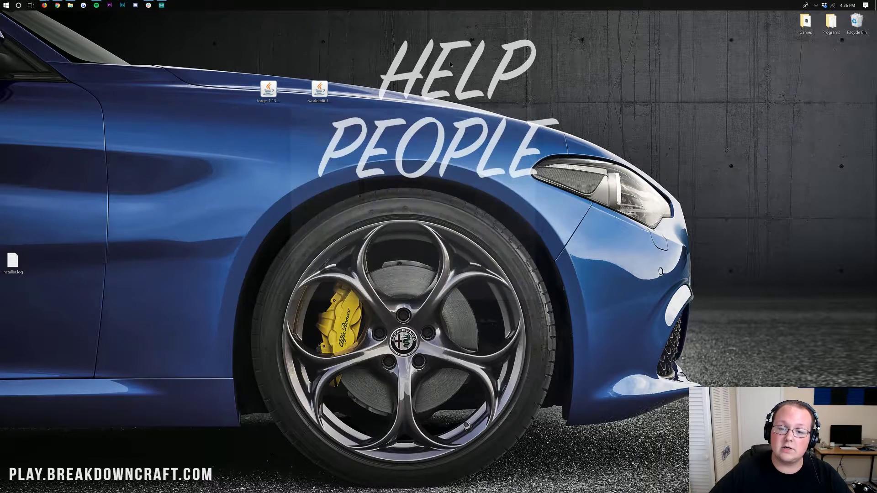
pyautogui.click(266, 92)
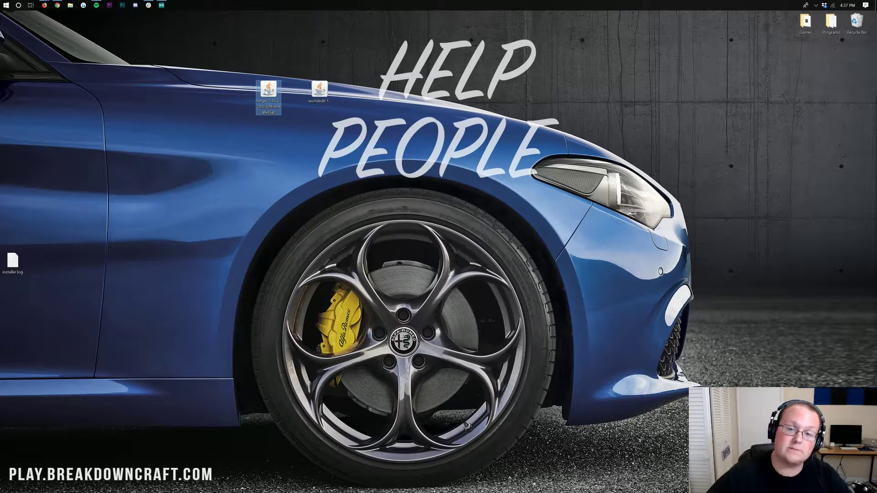
pyautogui.rightClick(266, 92)
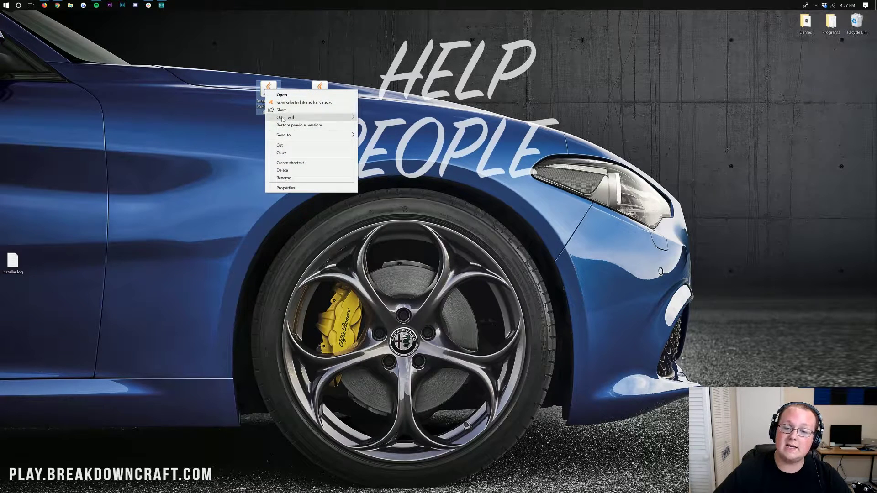
pyautogui.moveTo(315, 117)
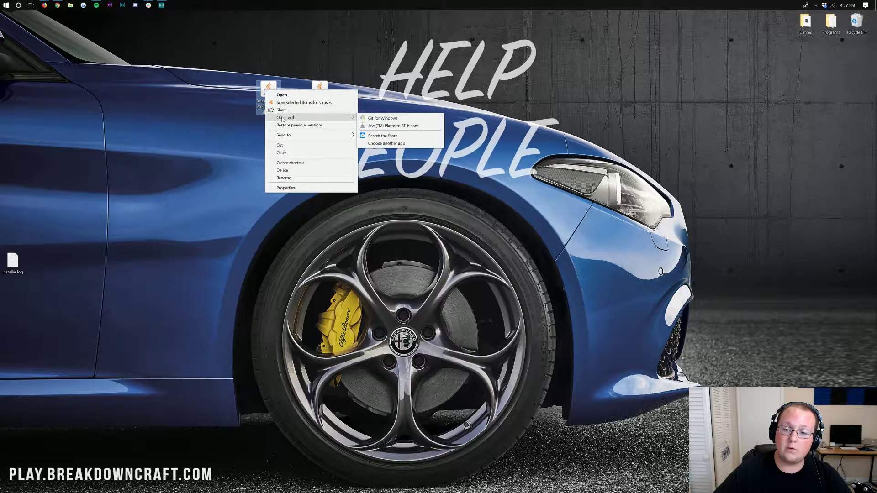
pyautogui.click(393, 126)
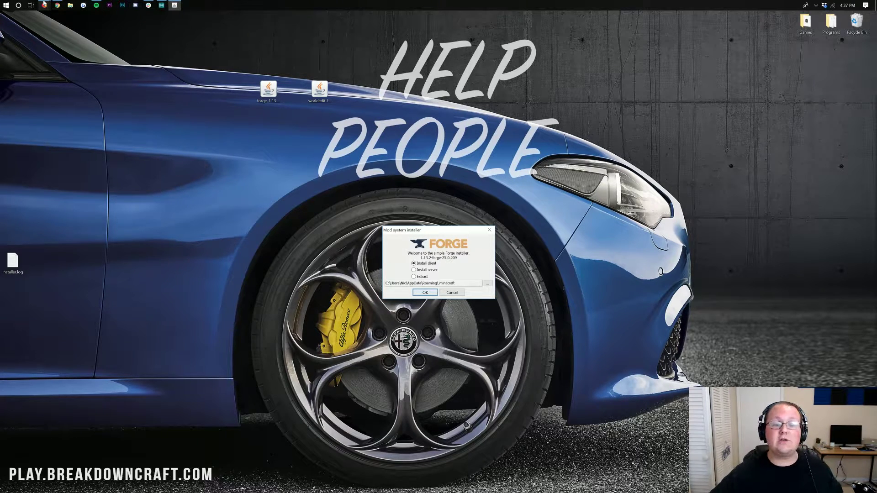
# Switch to Chrome and look through the article on downloading and installing the Java SE Development Kit.
pyautogui.moveTo(45, 6)
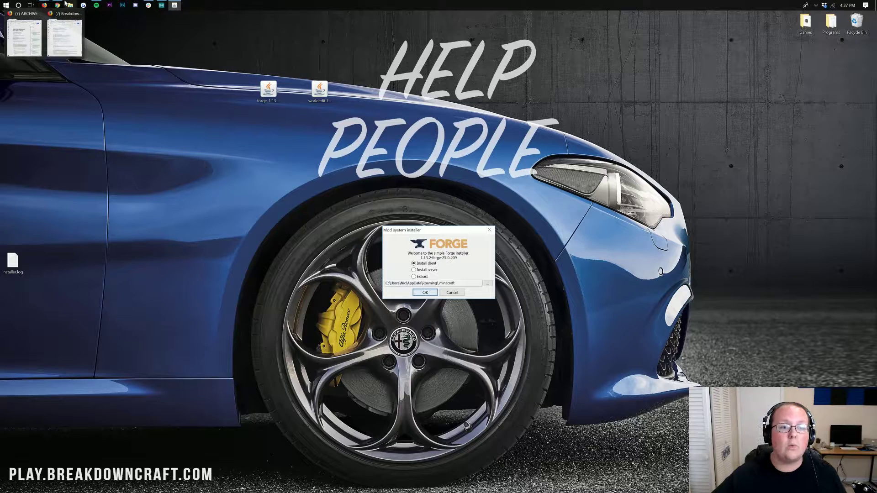
pyautogui.click(57, 6)
pyautogui.click(372, 17)
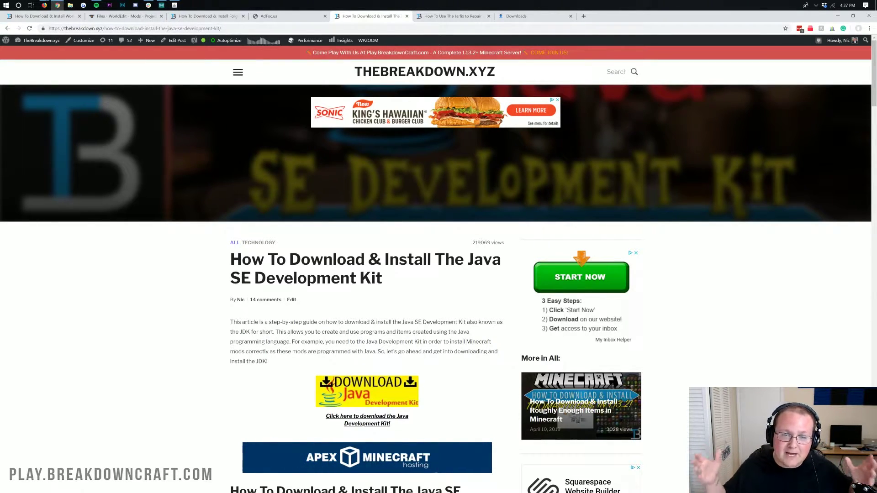
pyautogui.scroll(-20, 374, 291)
pyautogui.scroll(8, 374, 290)
pyautogui.scroll(7, 374, 291)
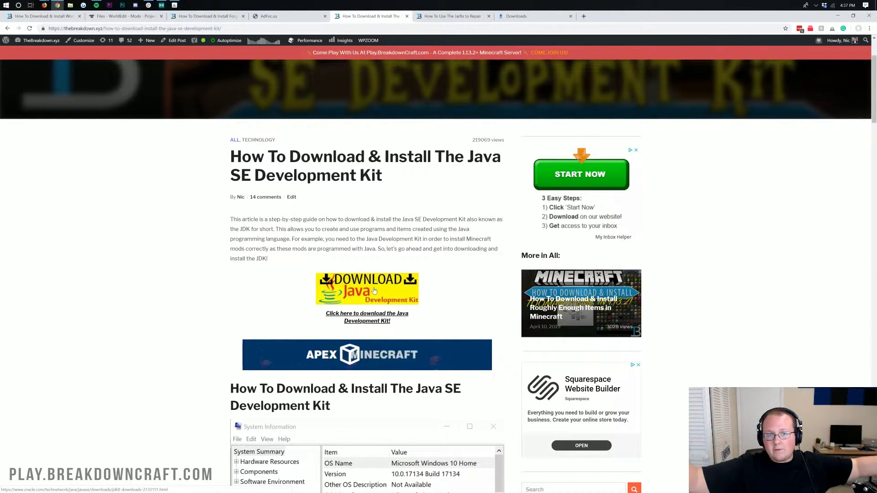
# Look through the article on using the Jarfix to repair .jar files.
pyautogui.click(445, 16)
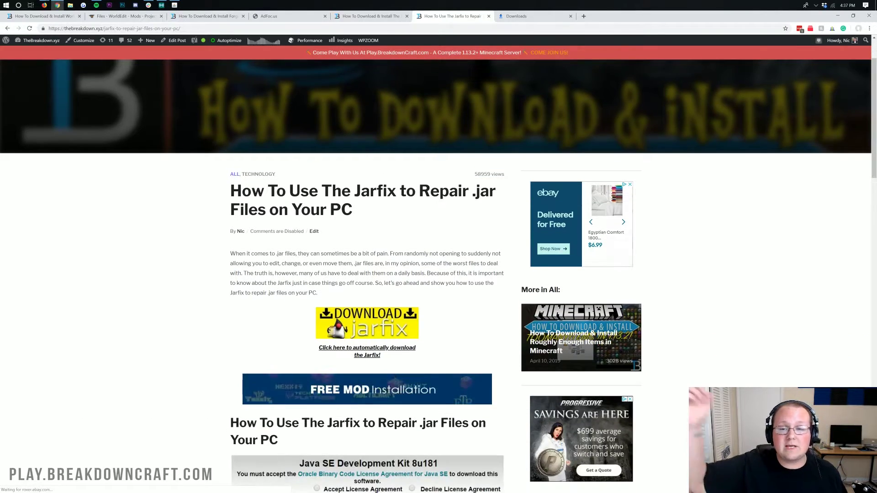
pyautogui.scroll(-7, 343, 322)
pyautogui.scroll(-5, 344, 321)
pyautogui.scroll(10, 343, 322)
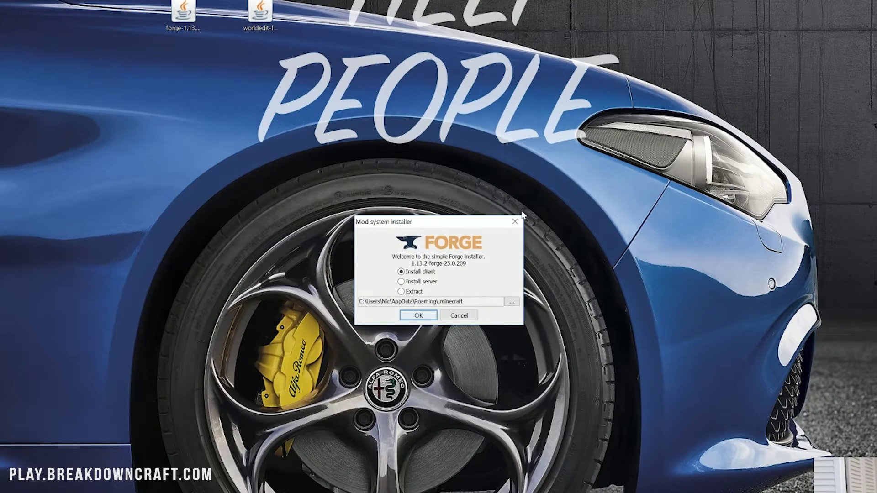
# Install the Forge 1.13.2 client into the .minecraft folder with the Forge installer and close the finished installation.
pyautogui.click(514, 222)
pyautogui.rightClick(187, 17)
pyautogui.click(418, 272)
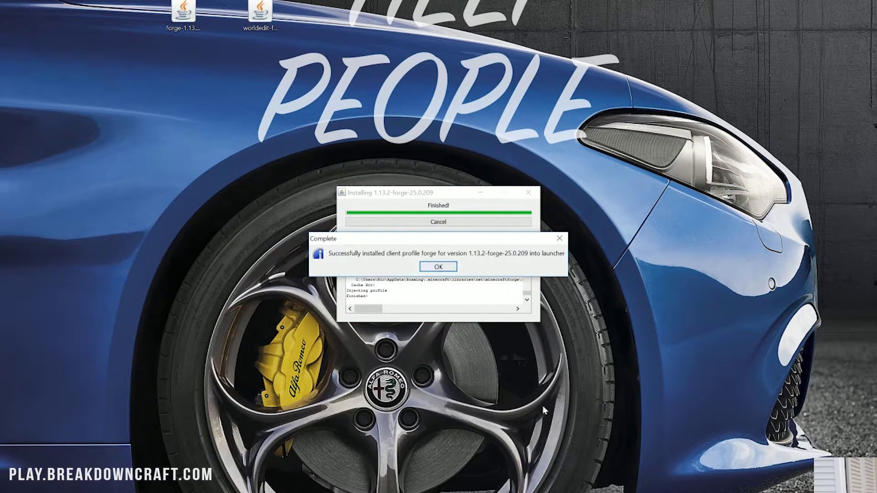
pyautogui.click(438, 266)
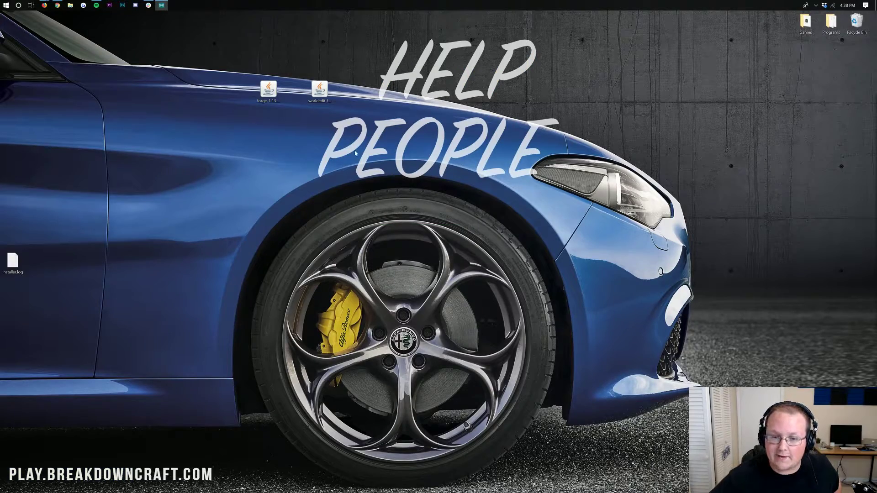
# Open the Roaming application data folder by running %appdata% from the Run dialog.
pyautogui.click(319, 89)
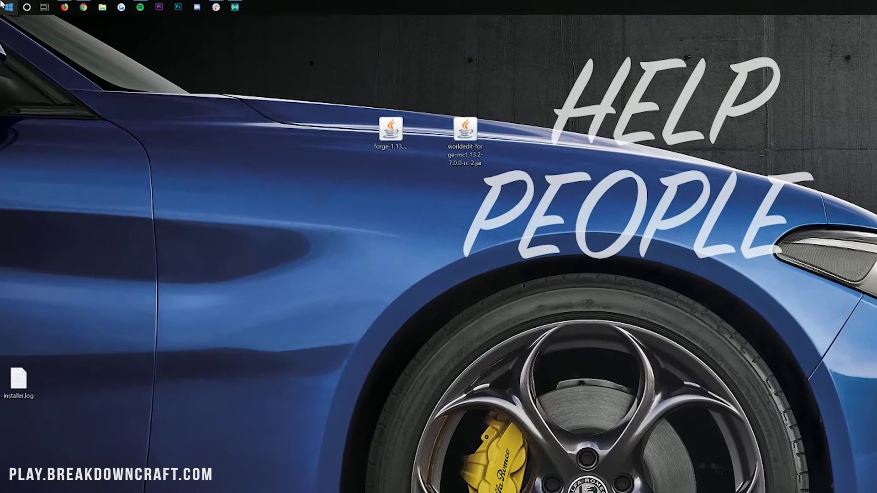
pyautogui.click(2, 5)
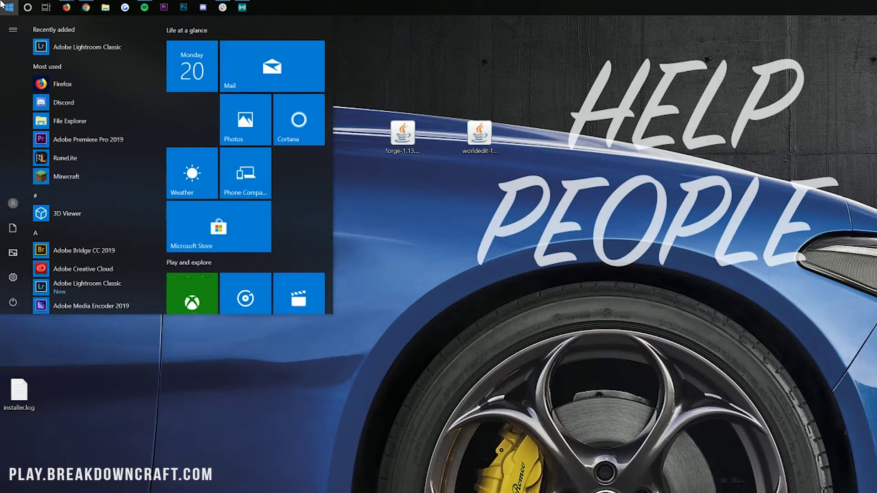
pyautogui.write('run')
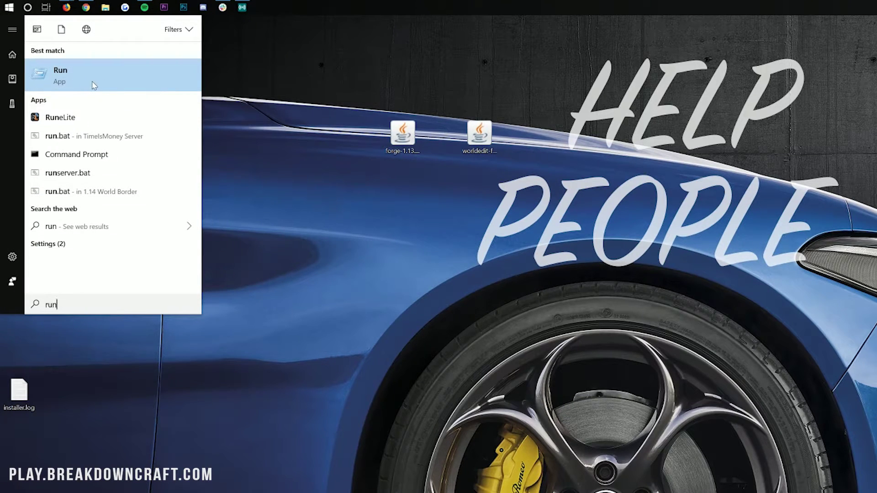
pyautogui.click(74, 81)
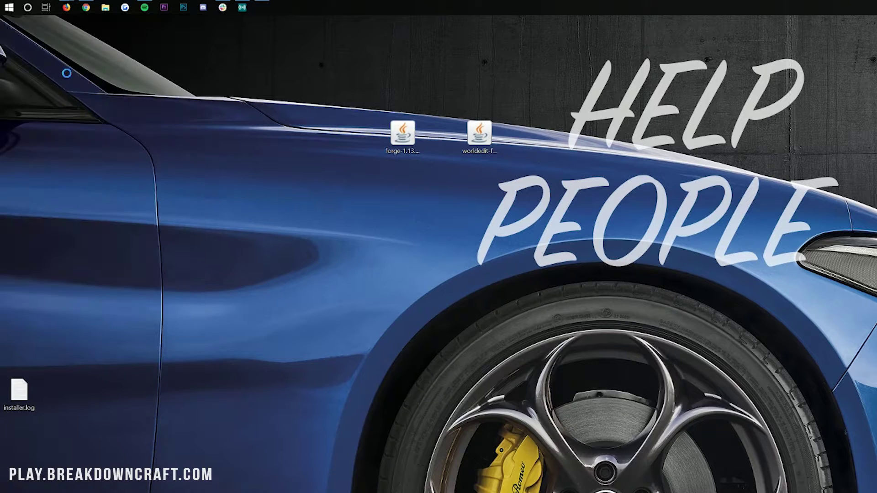
pyautogui.moveTo(78, 24); pyautogui.dragTo(85, 36)
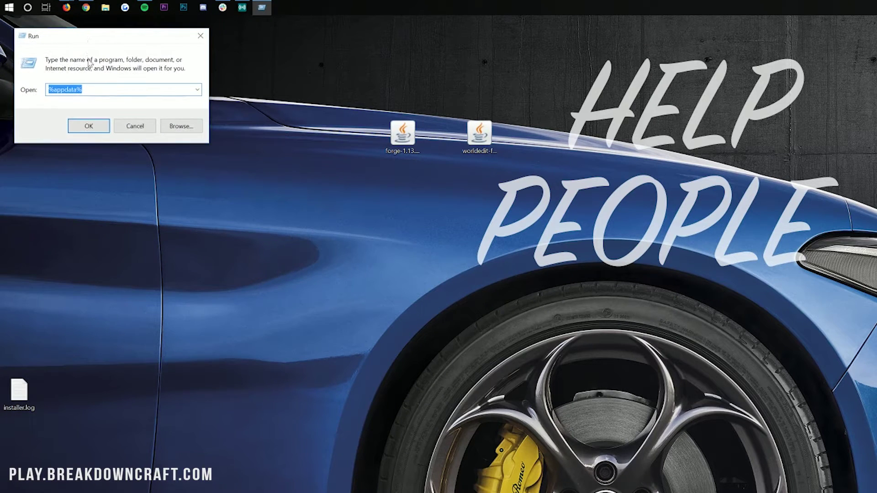
pyautogui.write('%a')
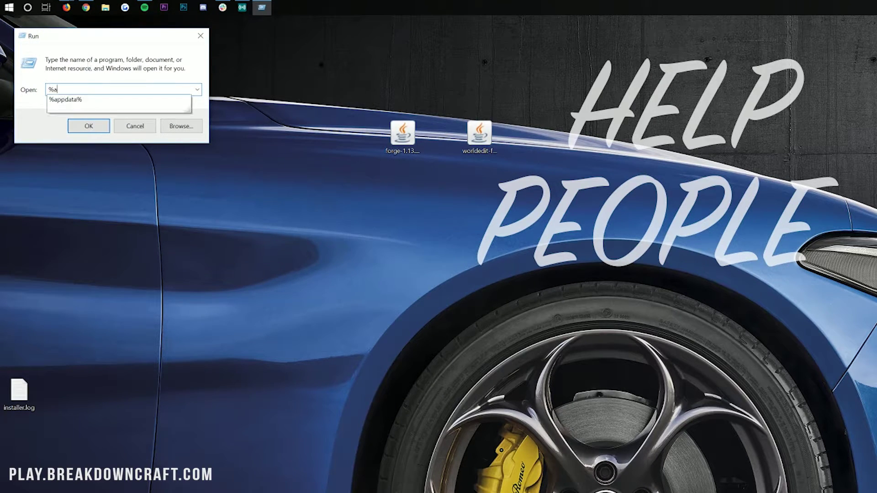
pyautogui.write('ppdata%')
pyautogui.hotkey('ctrl', 'a')
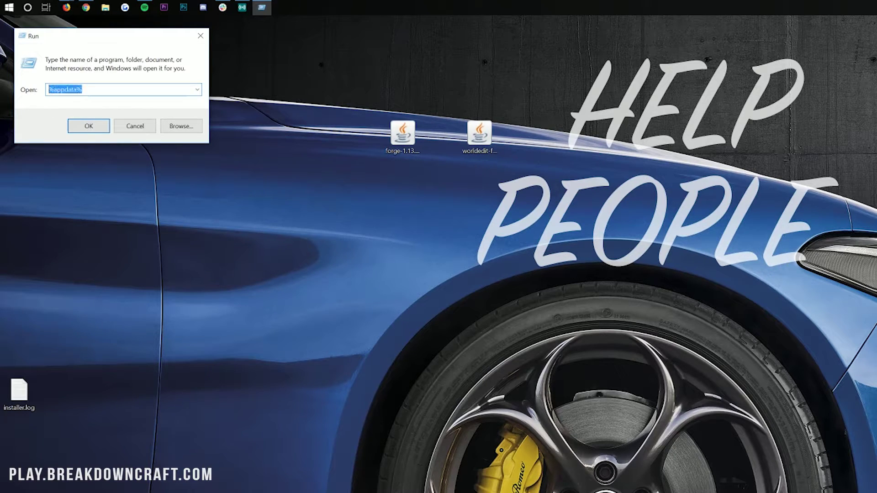
pyautogui.click(84, 131)
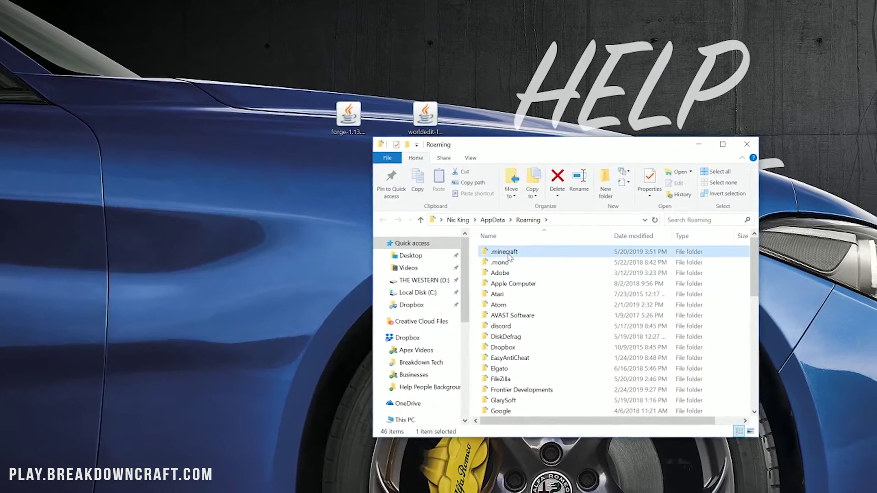
# Open the .minecraft folder and delete the existing mods folder in it.
pyautogui.doubleClick(557, 270)
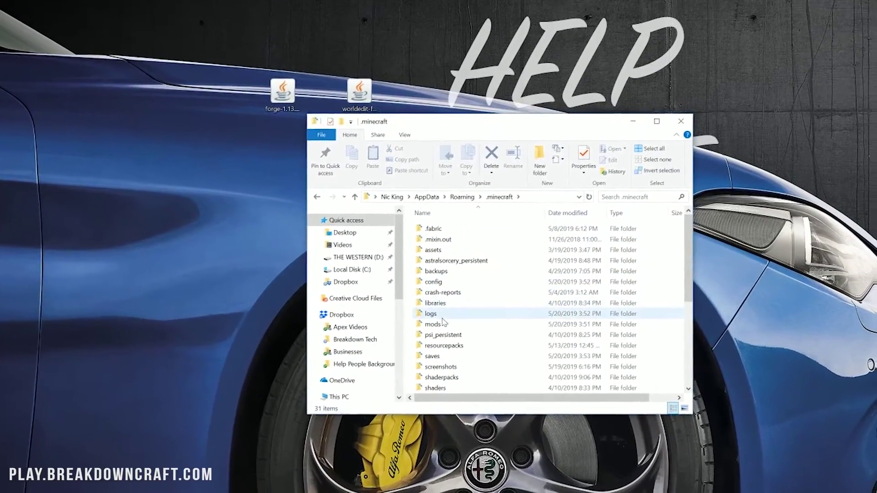
pyautogui.click(478, 342)
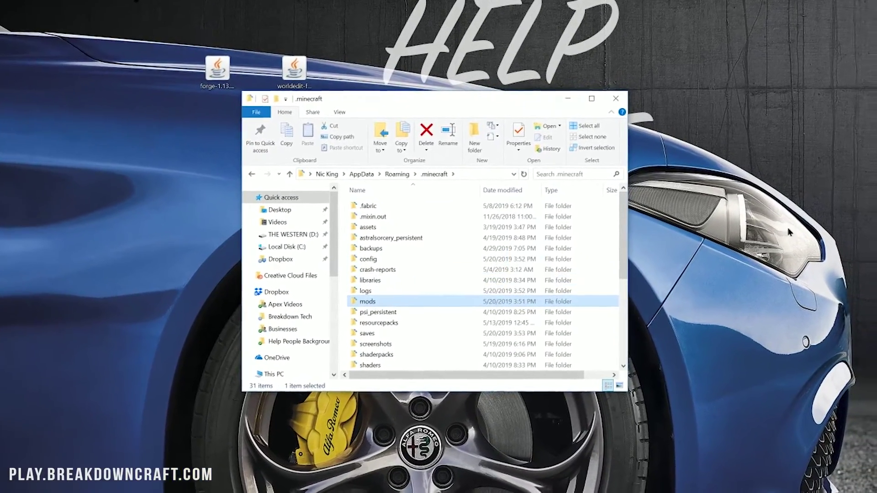
pyautogui.press('Delete')
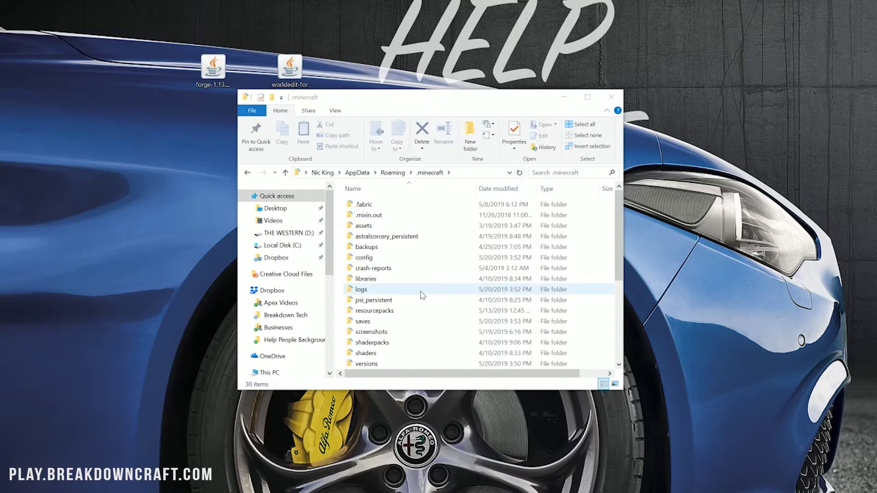
# Create a folder named mods in .minecraft and place worldedit-forge-mc1.13.2-7.0.0-rc-2.jar from the desktop in it.
pyautogui.rightClick(597, 284)
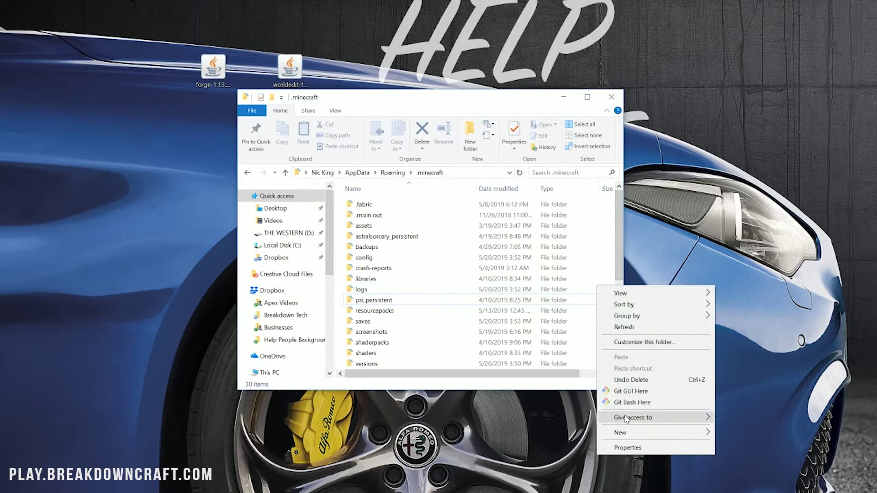
pyautogui.moveTo(630, 432)
pyautogui.click(759, 431)
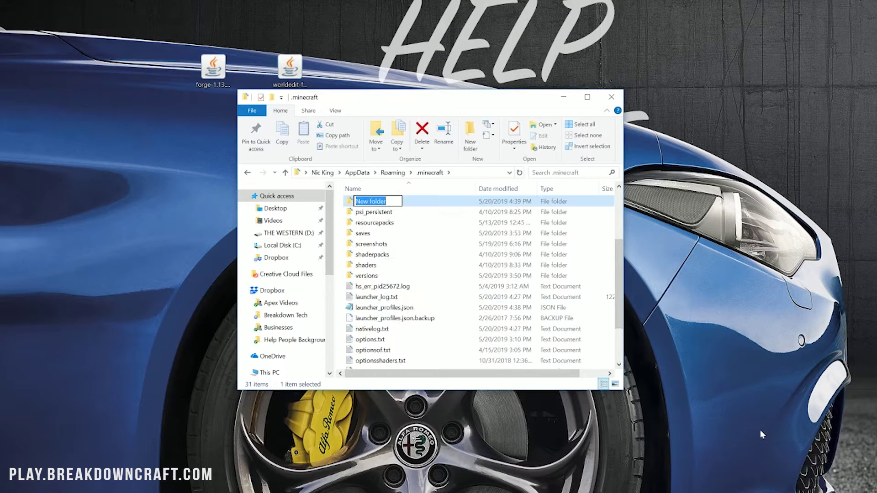
pyautogui.write('mods')
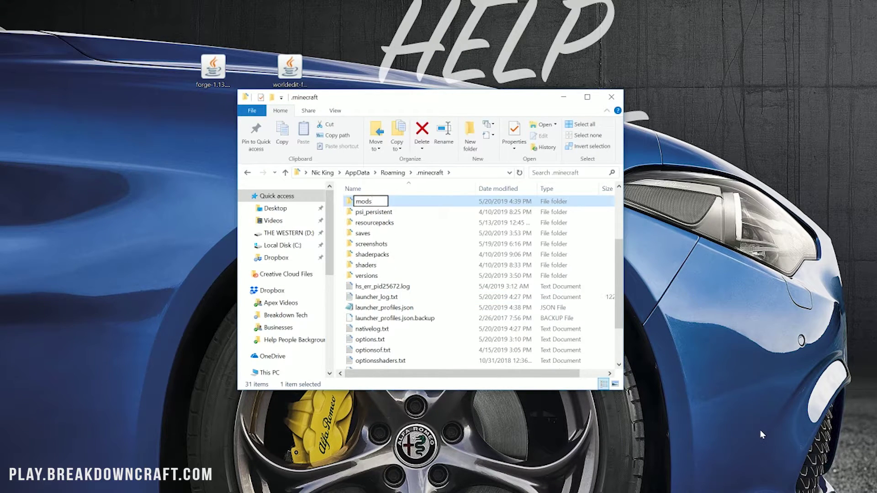
pyautogui.doubleClick(404, 203)
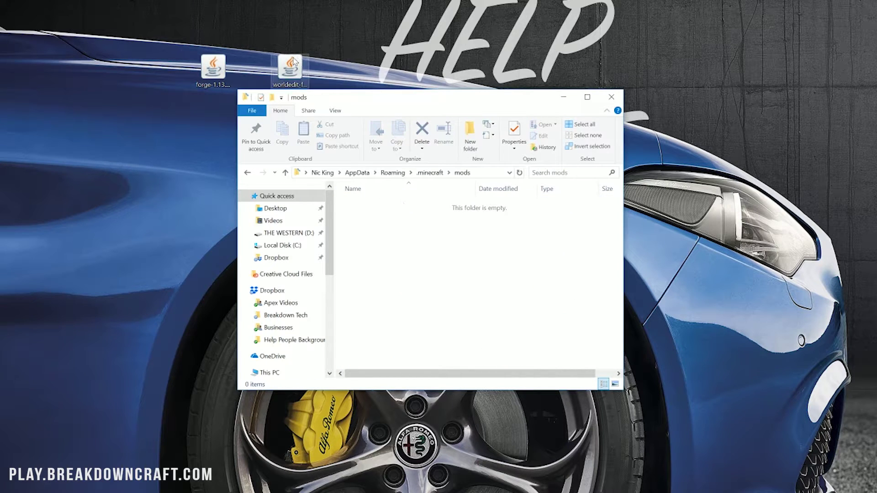
pyautogui.moveTo(290, 69); pyautogui.dragTo(463, 273)
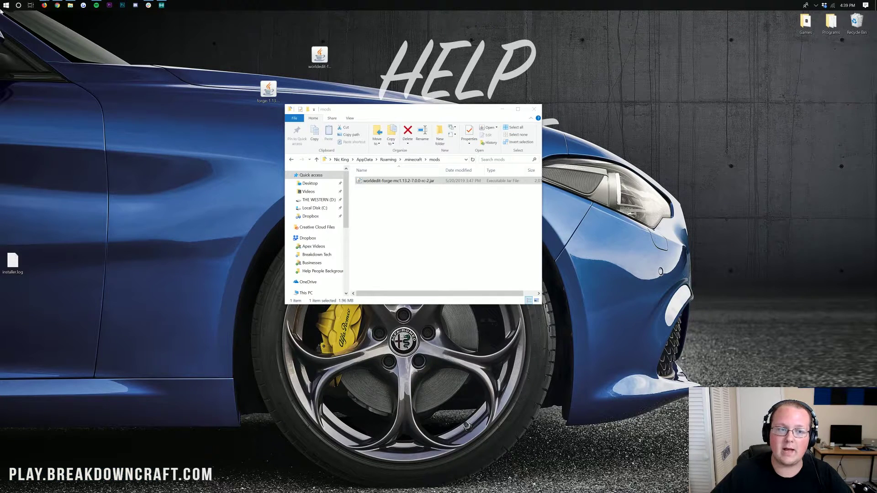
# Open the Minecraft Launcher and choose the forge profile for version 1.13.2-forge-25.0.209.
pyautogui.click(2, 9)
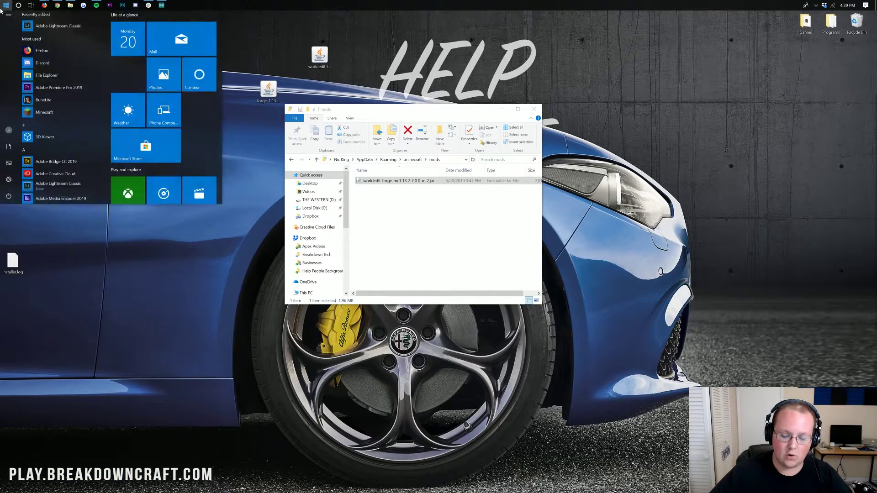
pyautogui.click(1, 10)
pyautogui.rightClick(2, 9)
pyautogui.click(2, 9)
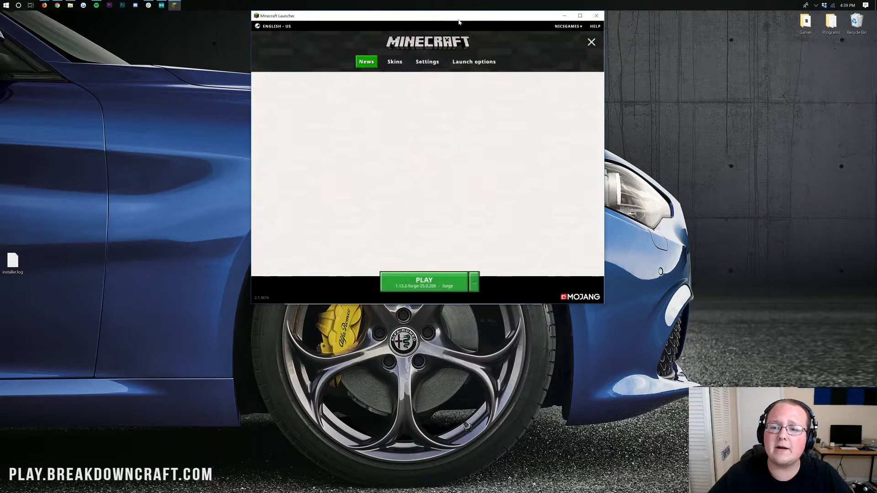
pyautogui.moveTo(457, 20); pyautogui.dragTo(460, 71)
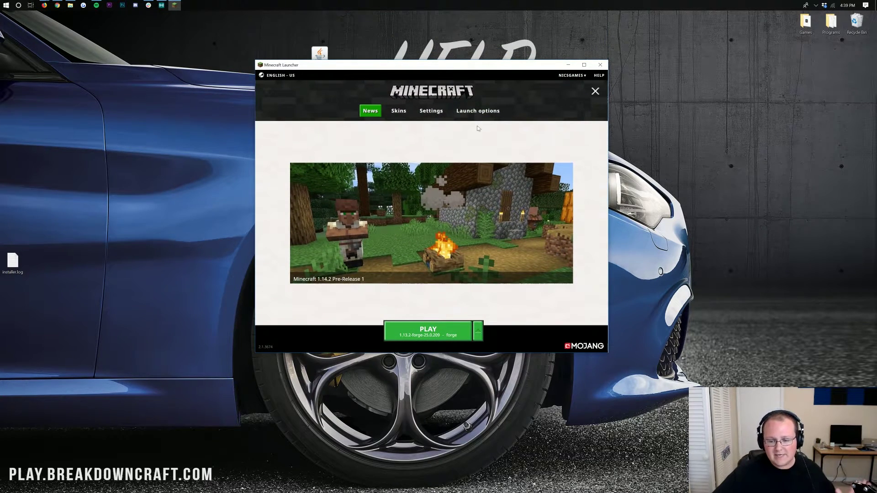
pyautogui.click(478, 331)
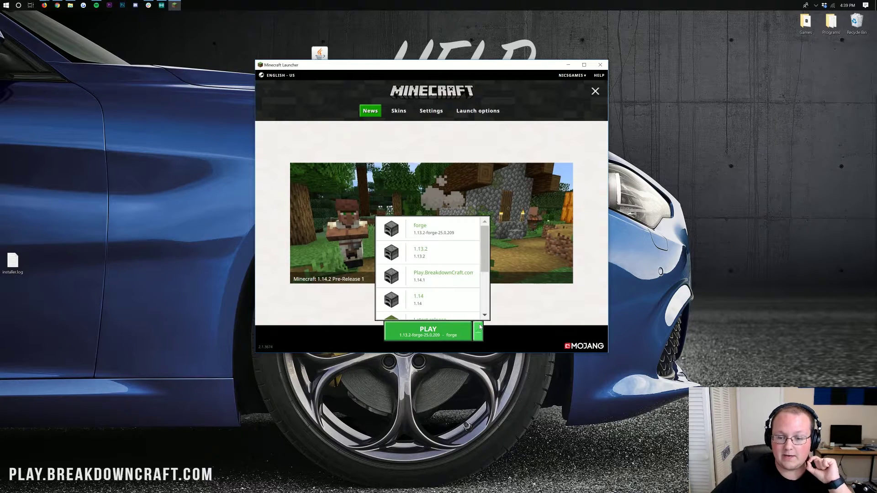
pyautogui.click(417, 240)
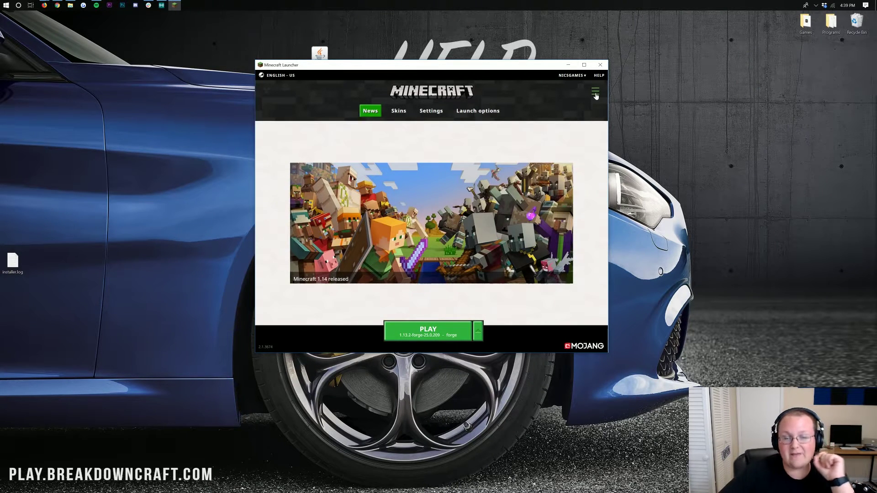
# Add a new launch configuration named Play.BreakdownCraft.com.
pyautogui.click(596, 94)
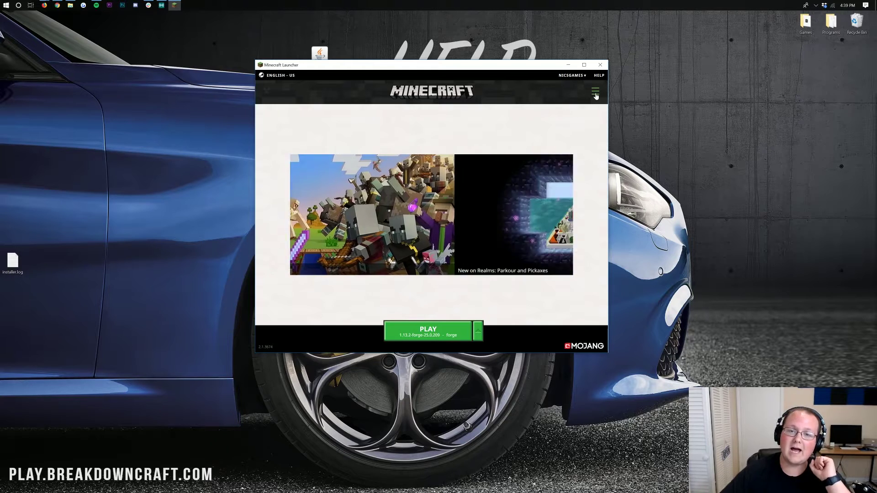
pyautogui.click(595, 94)
pyautogui.click(475, 112)
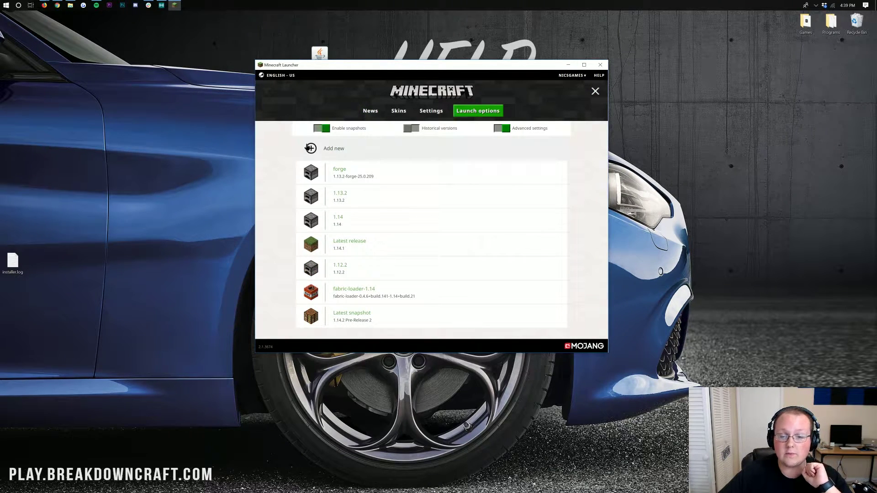
pyautogui.click(360, 148)
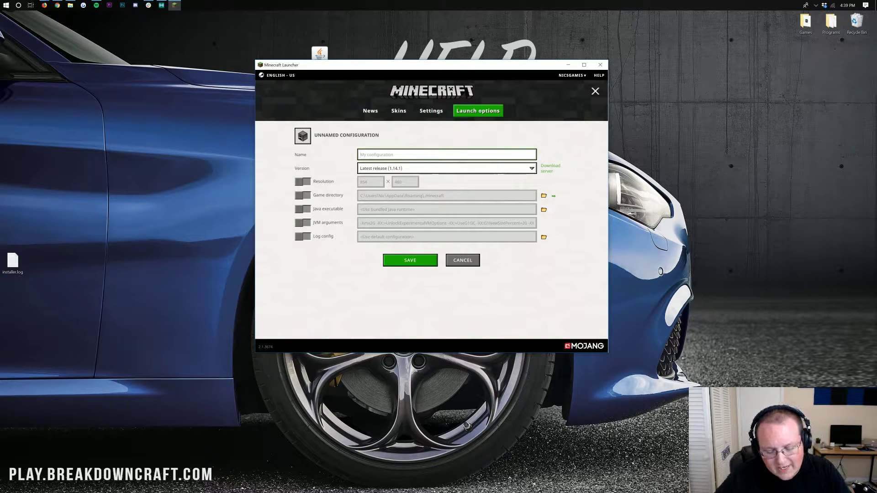
pyautogui.write('Play.BreakdownC')
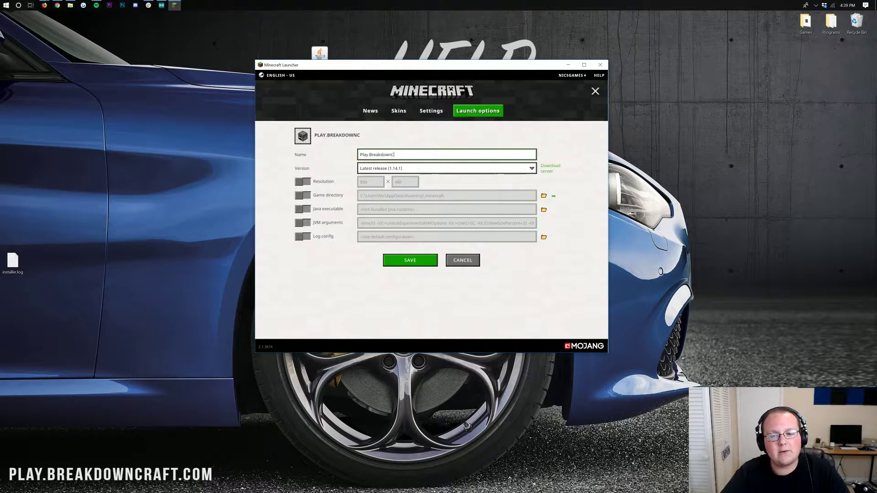
pyautogui.write('raft.com')
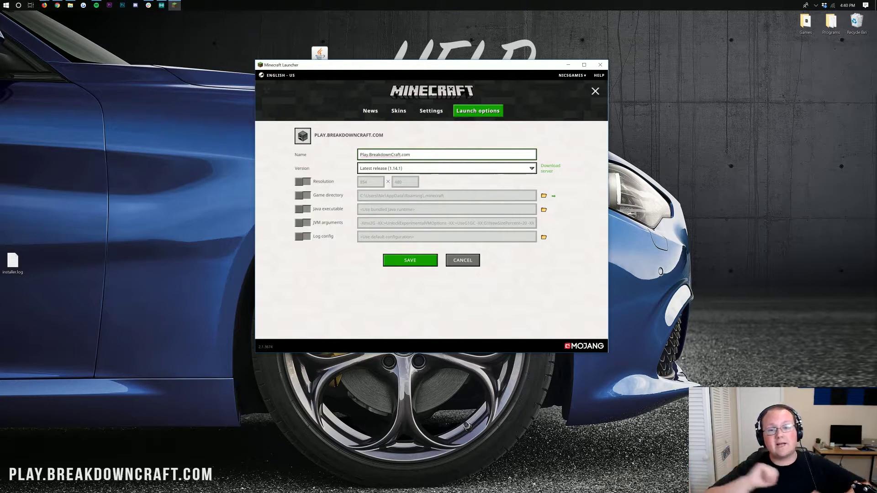
pyautogui.moveTo(410, 154); pyautogui.dragTo(359, 154)
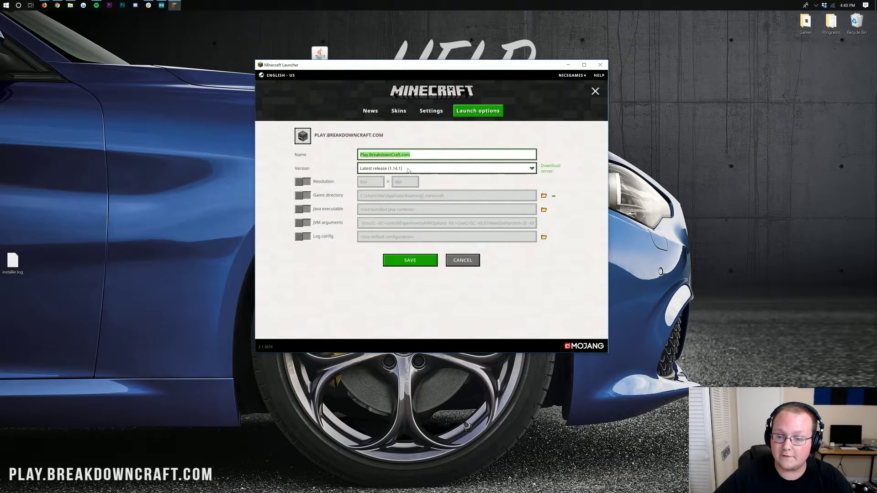
# Set the configuration's version to release 1.13.2-forge-25.0.209 and its resolution to 1920 x 1080.
pyautogui.click(391, 169)
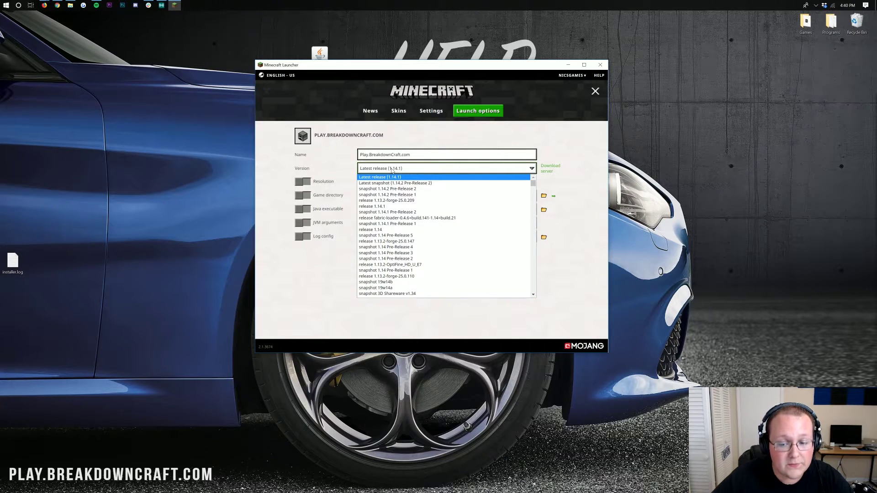
pyautogui.click(404, 202)
pyautogui.click(304, 182)
pyautogui.doubleClick(364, 182)
pyautogui.write('1920')
pyautogui.press('Tab')
pyautogui.write('1')
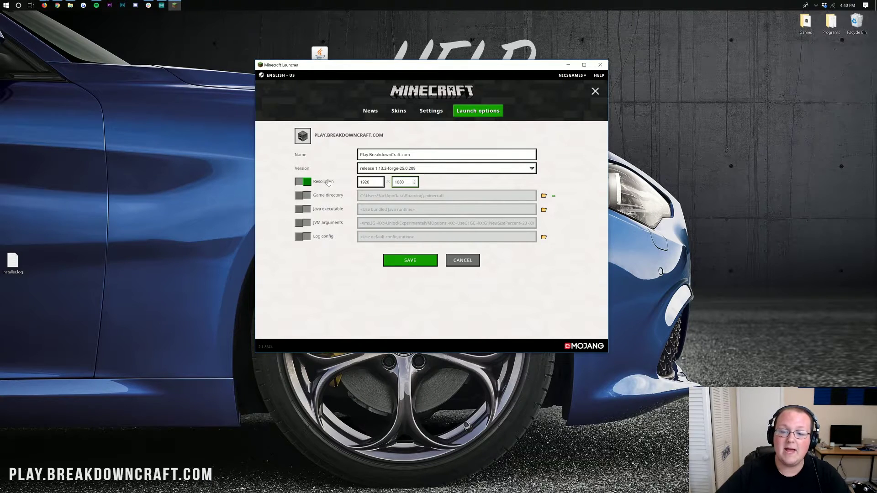
# Enable custom JVM arguments for the configuration and save it.
pyautogui.click(303, 223)
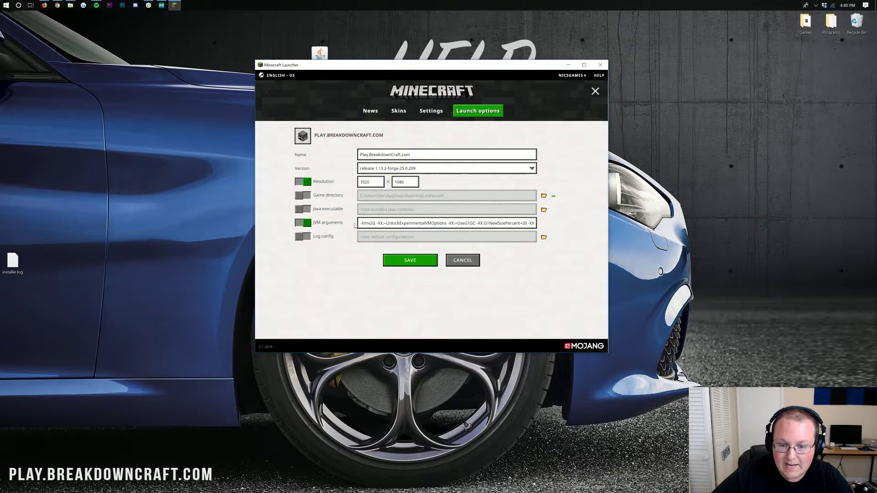
pyautogui.click(372, 223)
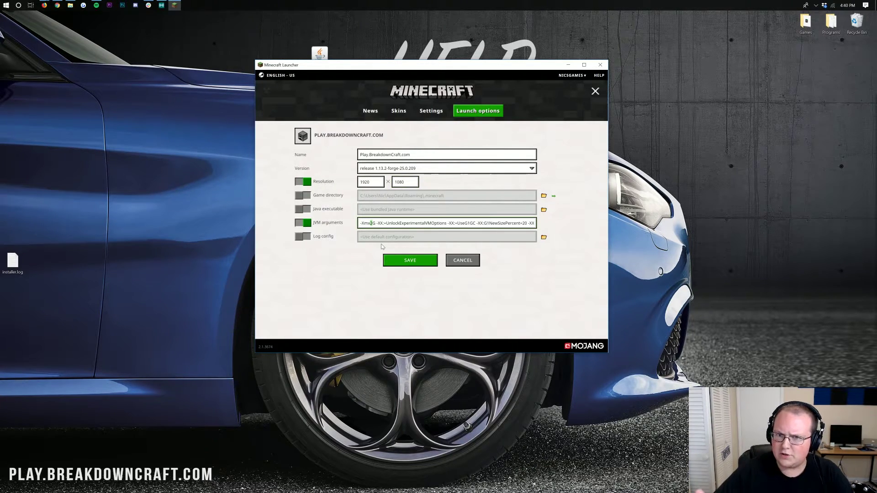
pyautogui.click(410, 261)
# Select the Play.BreakdownCraft.com profile as the launch profile and start the game with it.
pyautogui.click(365, 114)
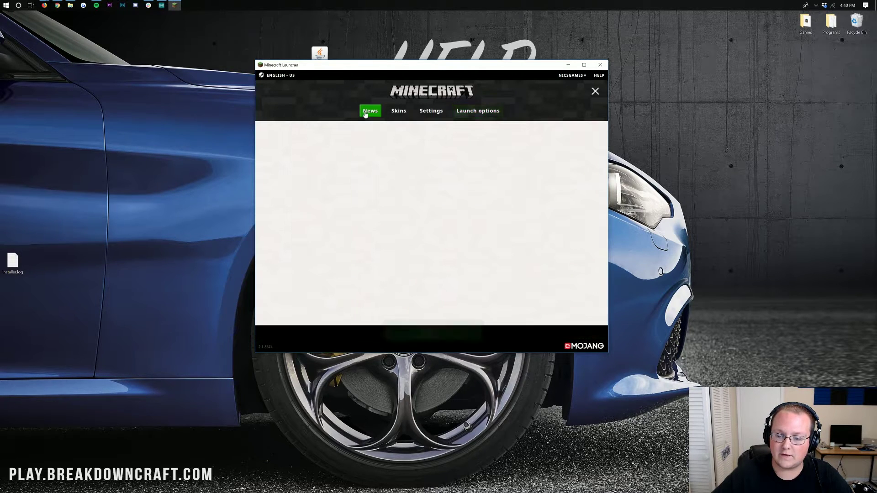
pyautogui.click(476, 339)
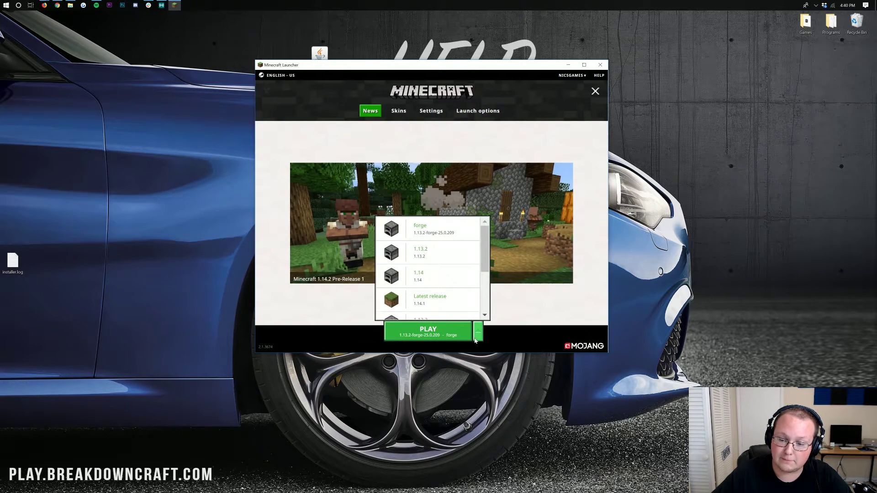
pyautogui.scroll(-5, 464, 278)
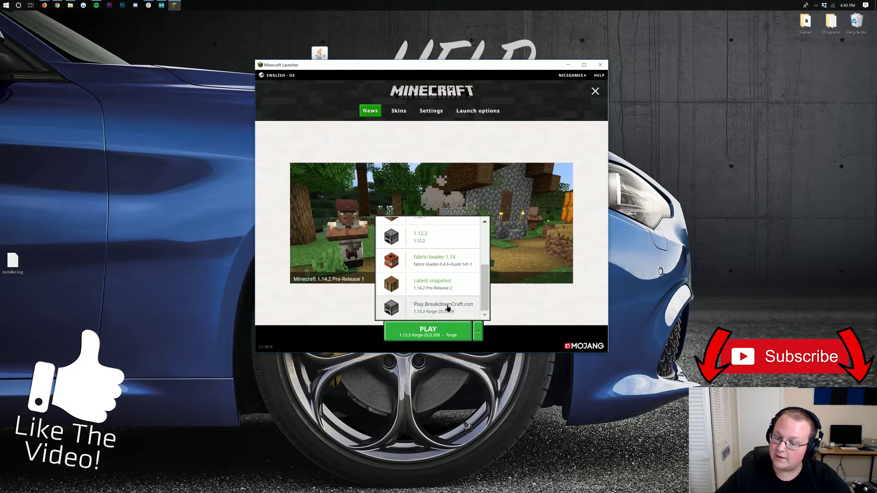
pyautogui.click(447, 307)
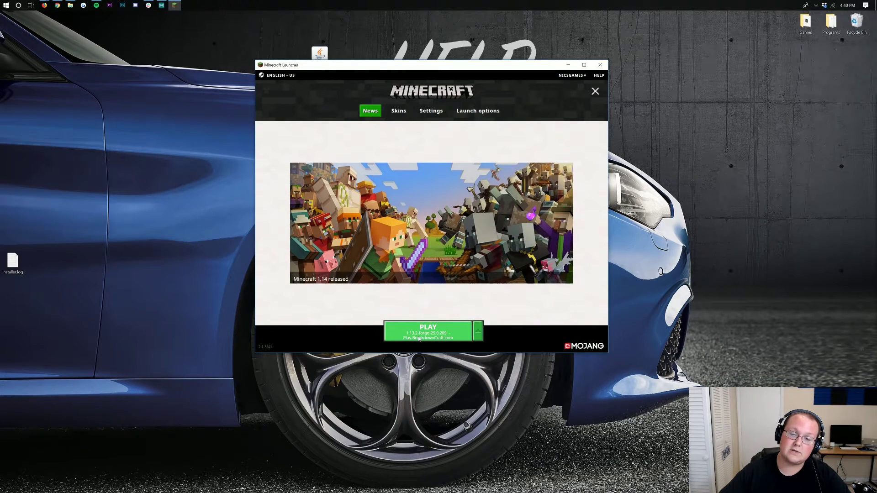
pyautogui.click(422, 340)
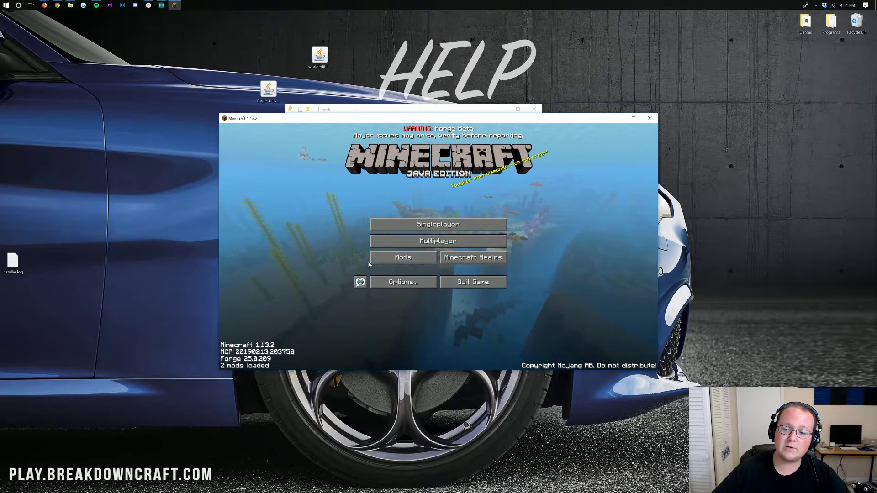
# Check the WorldEdit entry in the game's list of installed mods and return to the title screen.
pyautogui.click(411, 263)
pyautogui.click(242, 172)
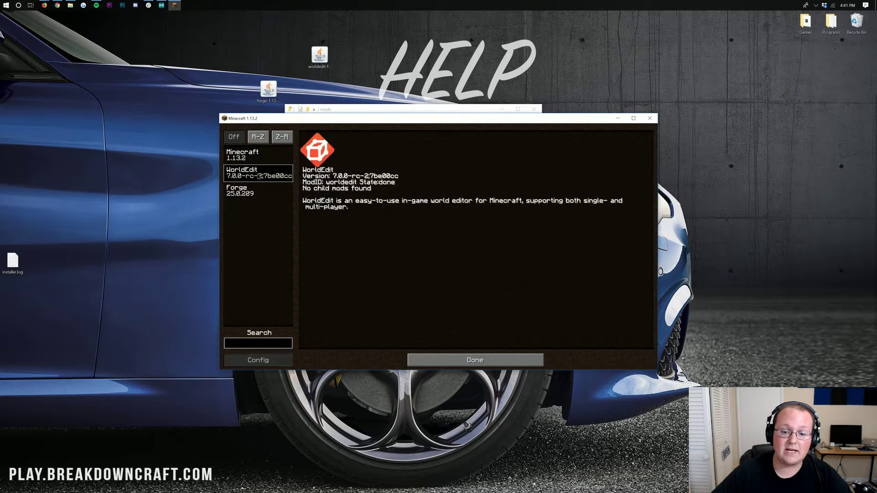
pyautogui.click(449, 358)
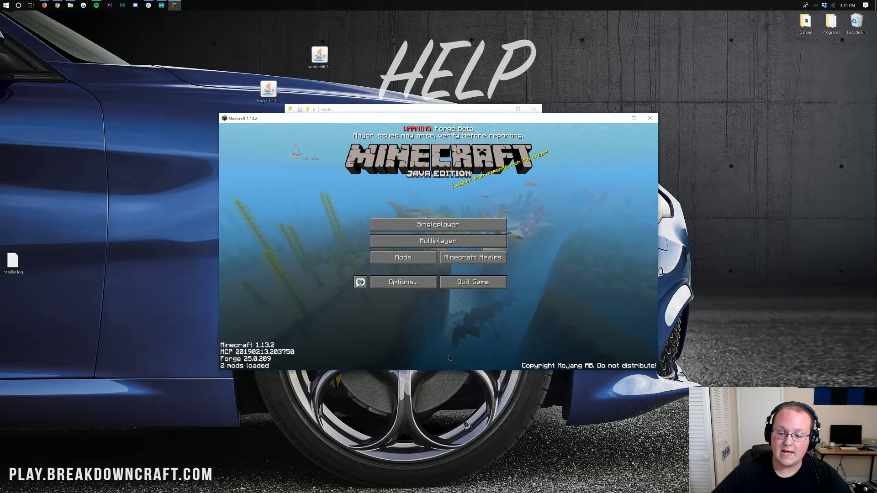
# Begin a new single-player world and name it World Edit.
pyautogui.click(409, 226)
pyautogui.click(485, 341)
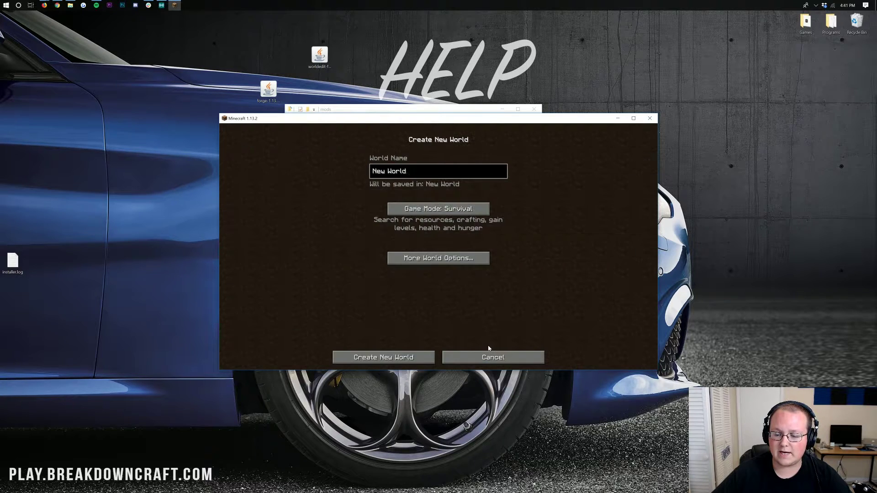
pyautogui.hotkey('ctrl', 'a')
pyautogui.write('W')
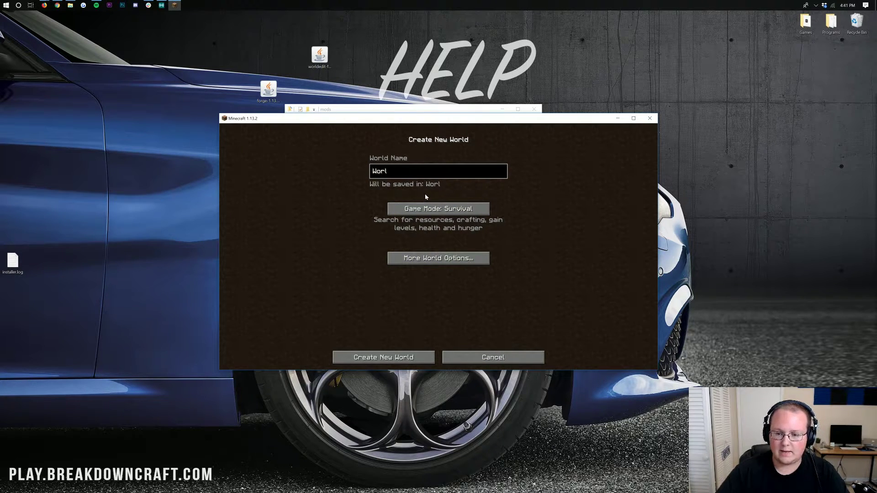
pyautogui.write('orld Edit')
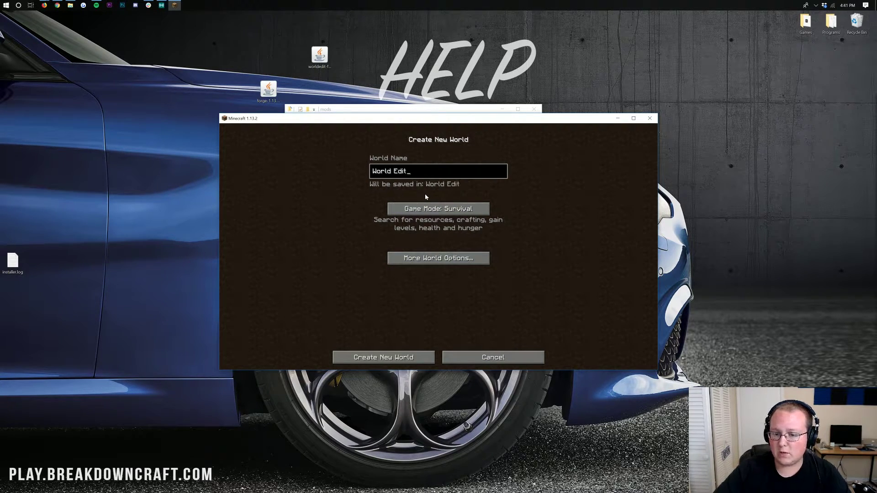
# Review the additional world options, set the game mode to Creative, and create the world.
pyautogui.click(436, 258)
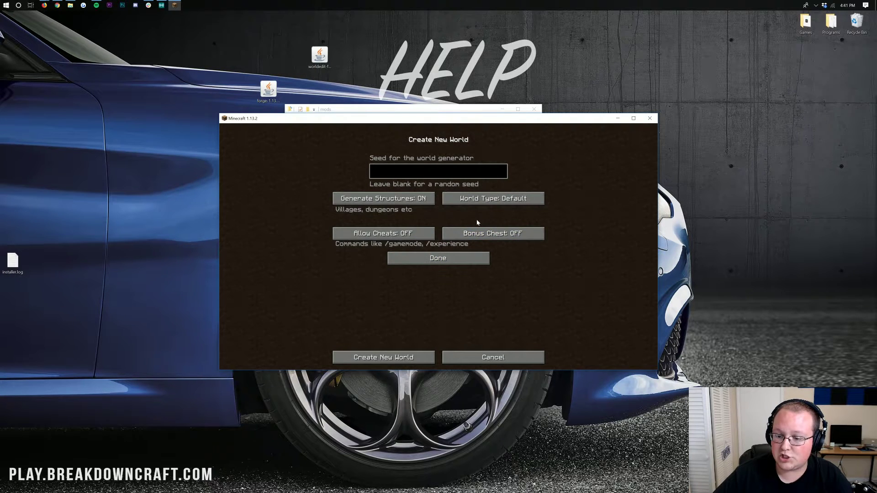
pyautogui.click(437, 258)
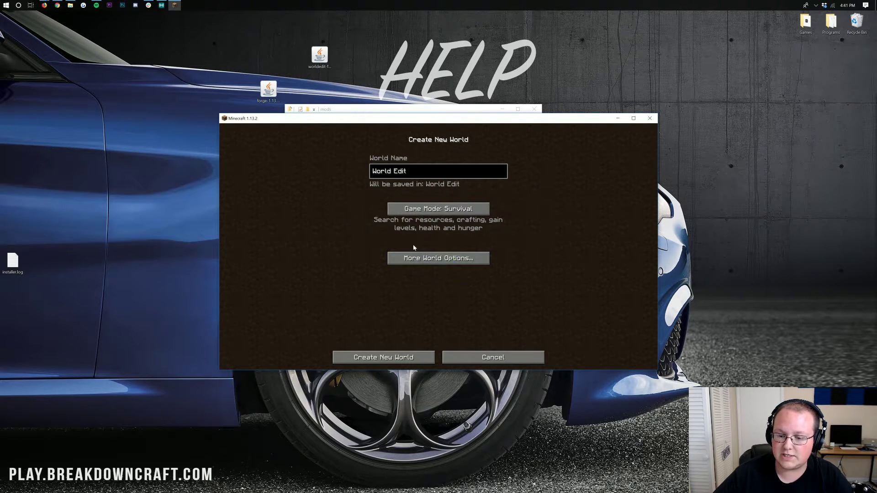
pyautogui.click(411, 209)
pyautogui.click(412, 209)
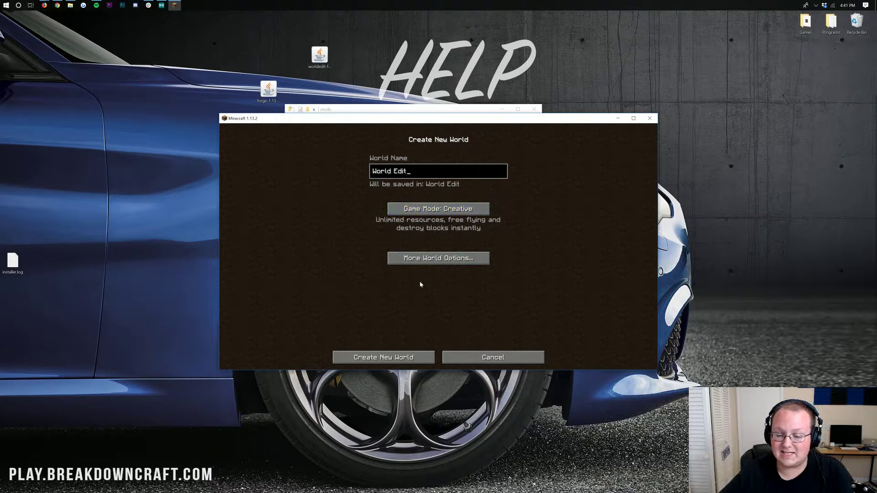
pyautogui.click(391, 355)
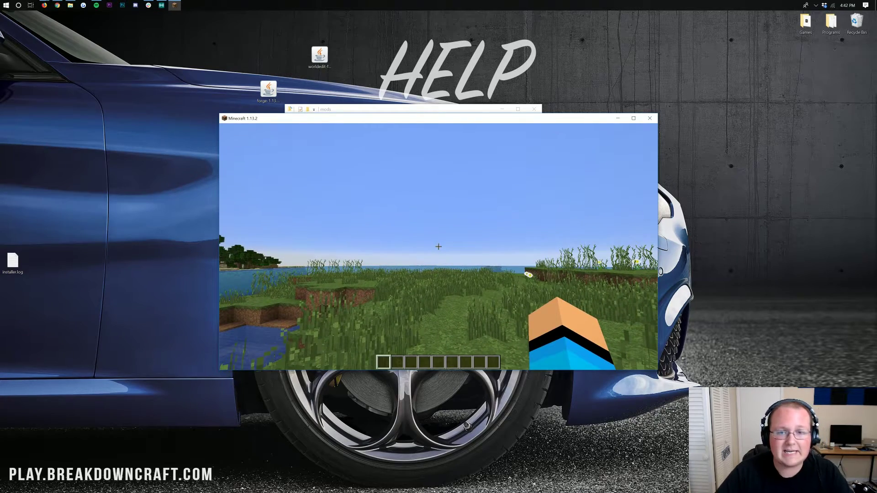
# Get the WorldEdit selection wand by running the //wand command in the new world.
pyautogui.press('/')
pyautogui.write('/wand')
pyautogui.press('Return')
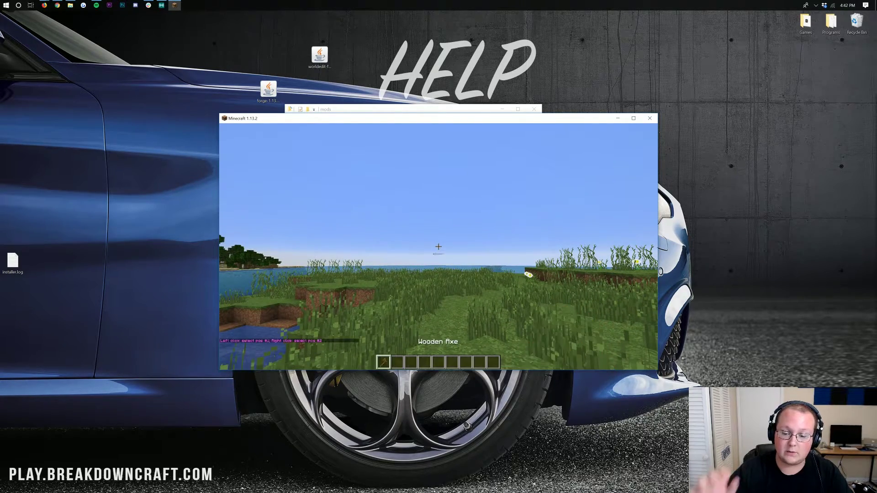
# Mark the first and second WorldEdit selection positions on two grass blocks with the wooden axe.
pyautogui.press('w')
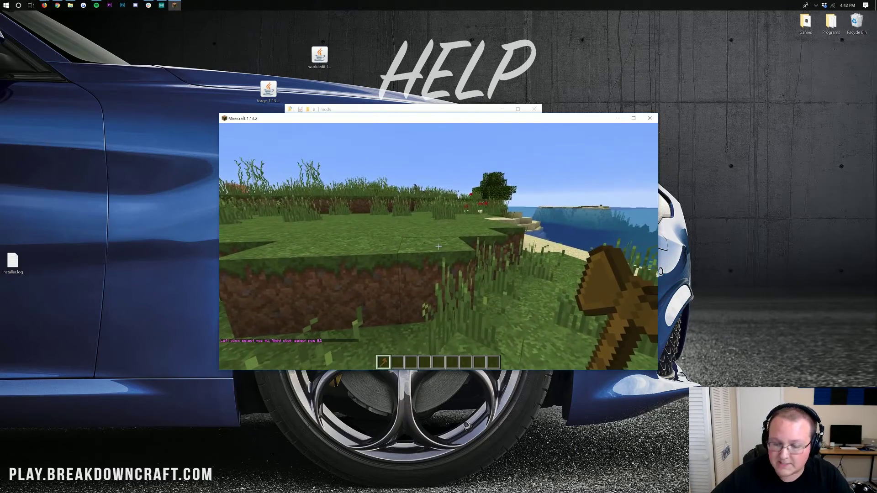
pyautogui.click(439, 246)
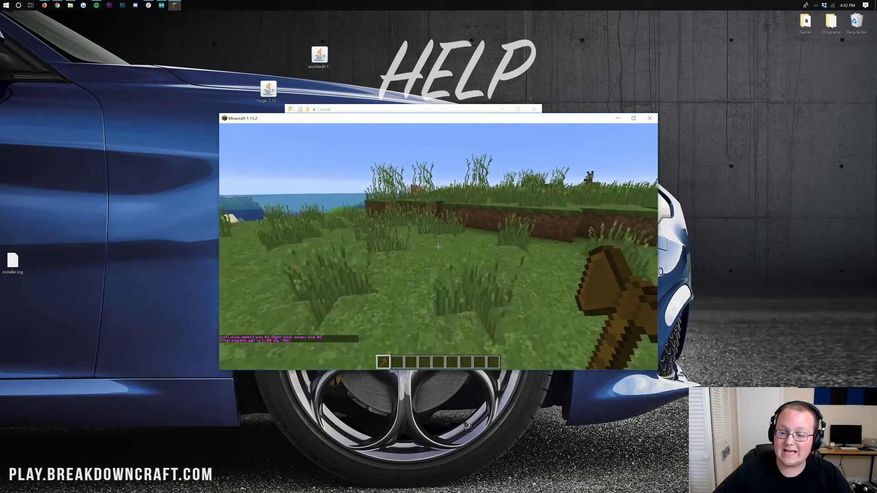
pyautogui.rightClick(438, 246)
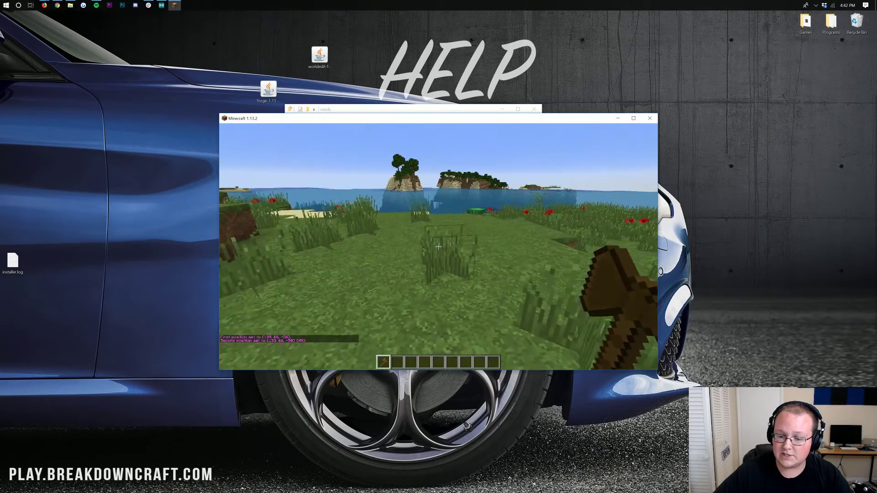
# Copy the selected region with the //copy command.
pyautogui.press('/')
pyautogui.write('/set stone')
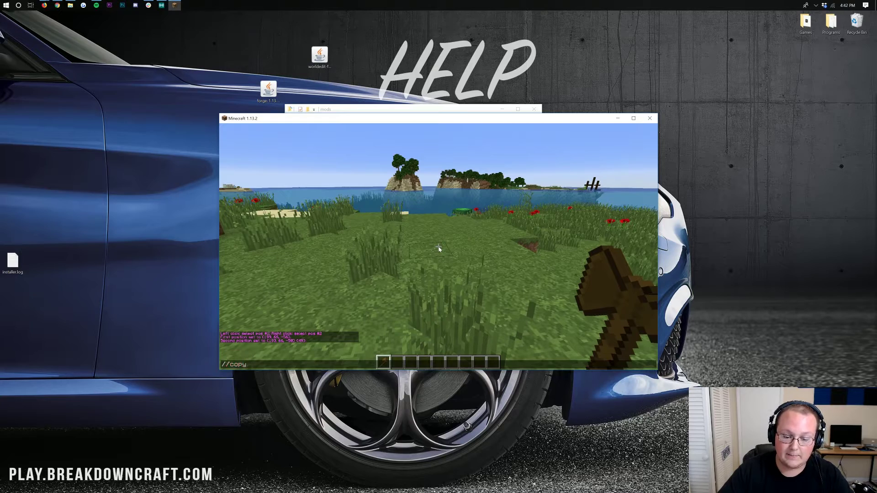
pyautogui.press('Return')
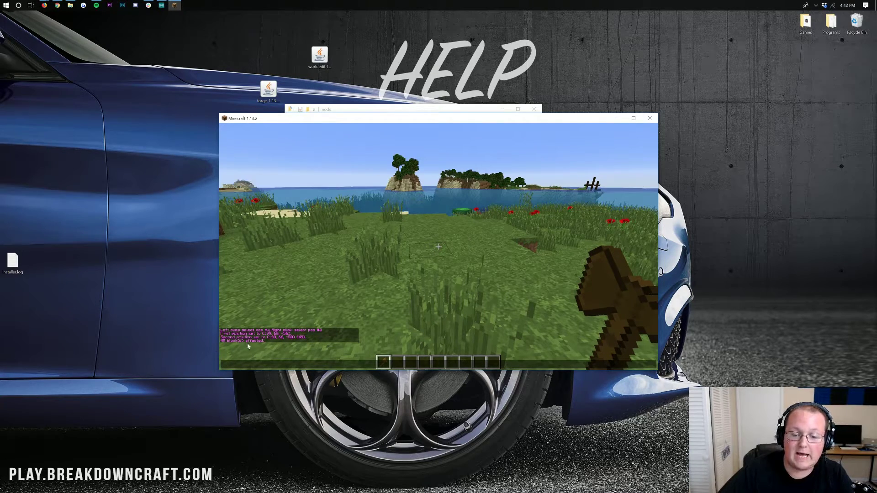
# Move out over the water and paste the copied region there with the //paste command.
pyautogui.press('Escape')
pyautogui.press('w')
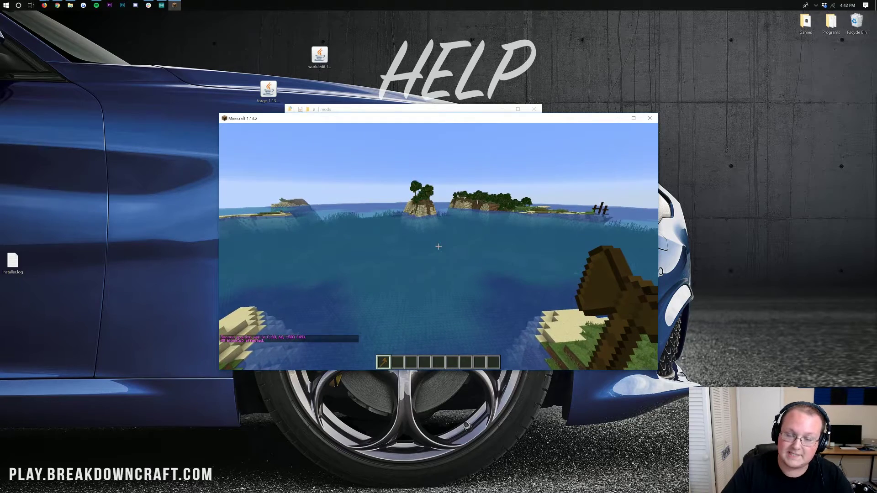
pyautogui.write('//br')
pyautogui.press('BackSpace')
pyautogui.press('BackSpace')
pyautogui.write('paste')
pyautogui.press('Return')
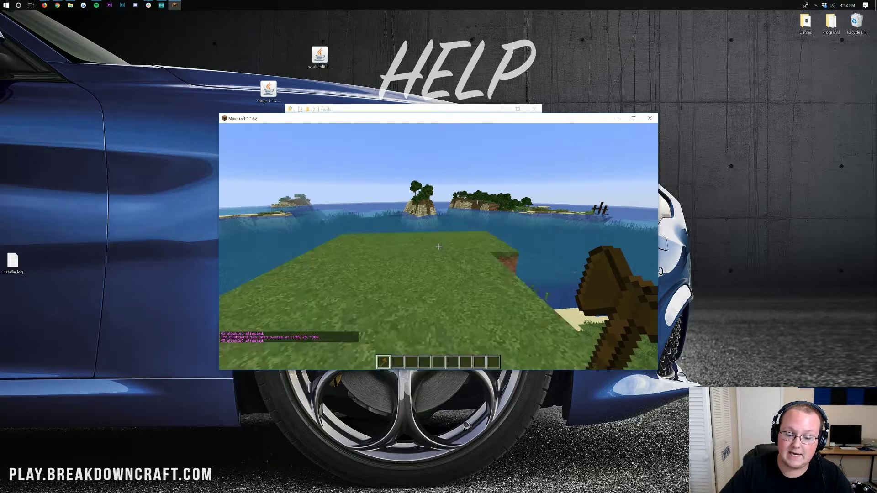
# Mark a new second WorldEdit position on the grass and clear the selected region with //set air.
pyautogui.press('w')
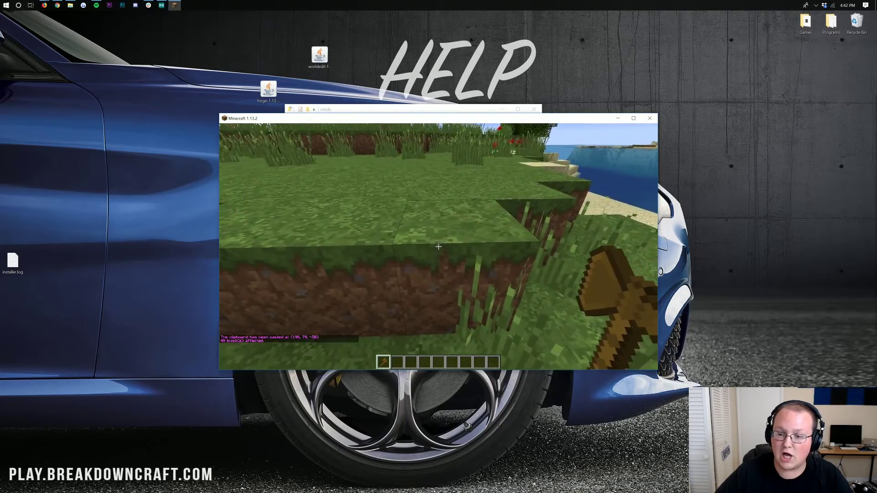
pyautogui.click(438, 247)
pyautogui.press('w')
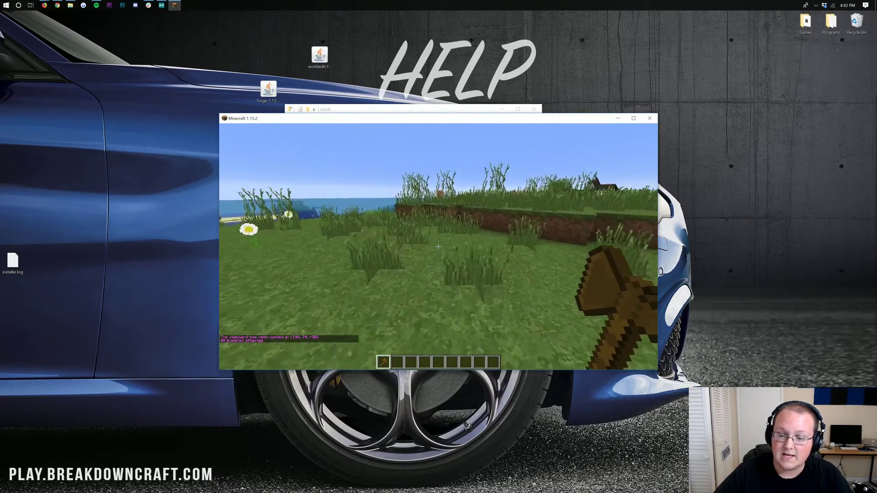
pyautogui.rightClick(438, 247)
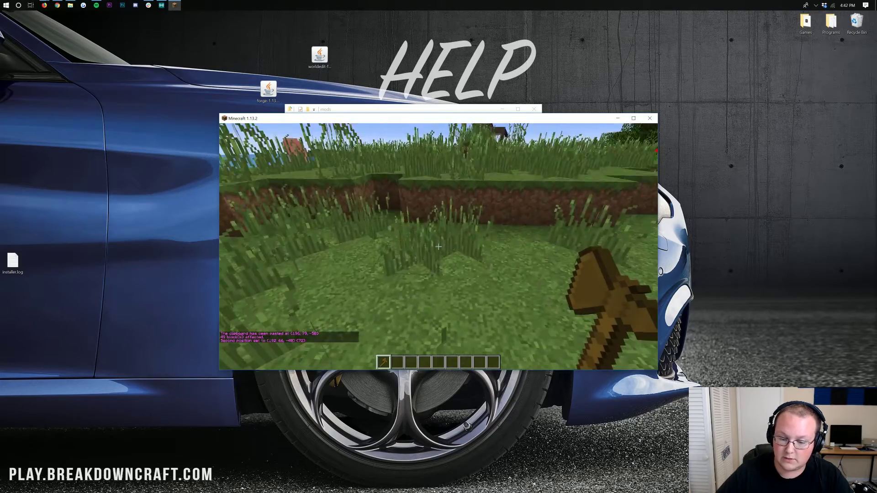
pyautogui.write('t//set air')
pyautogui.press('Return')
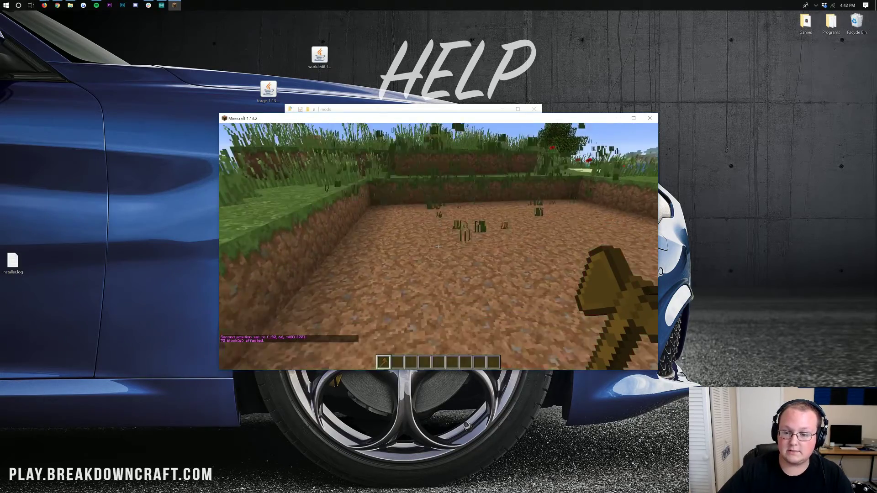
# Select the floor of the cleared pit with the wand and fill it using //set diamond_block.
pyautogui.press('a')
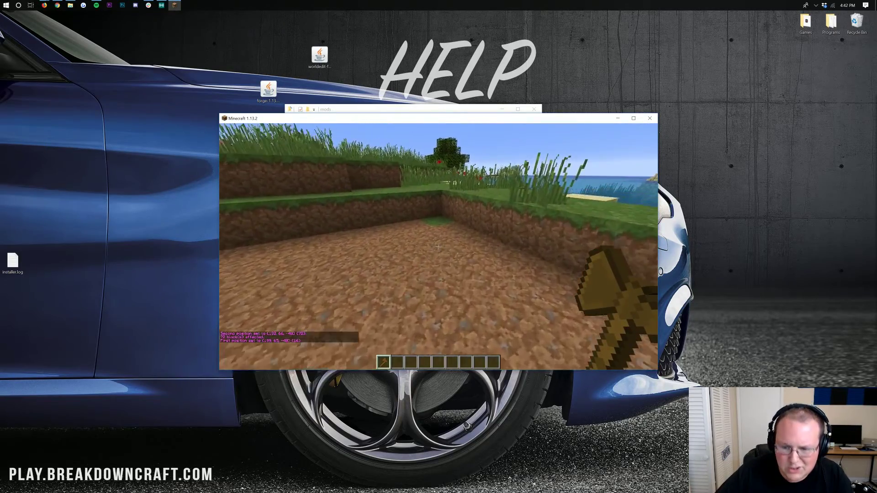
pyautogui.rightClick(438, 246)
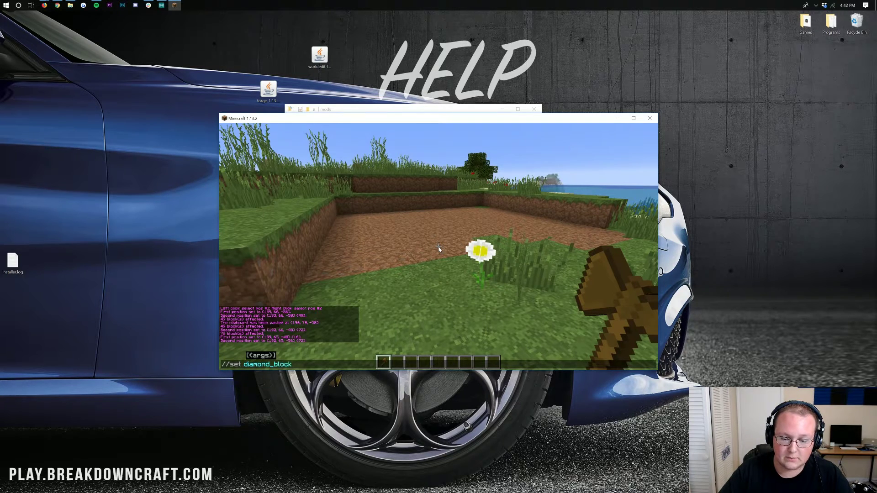
pyautogui.press('Return')
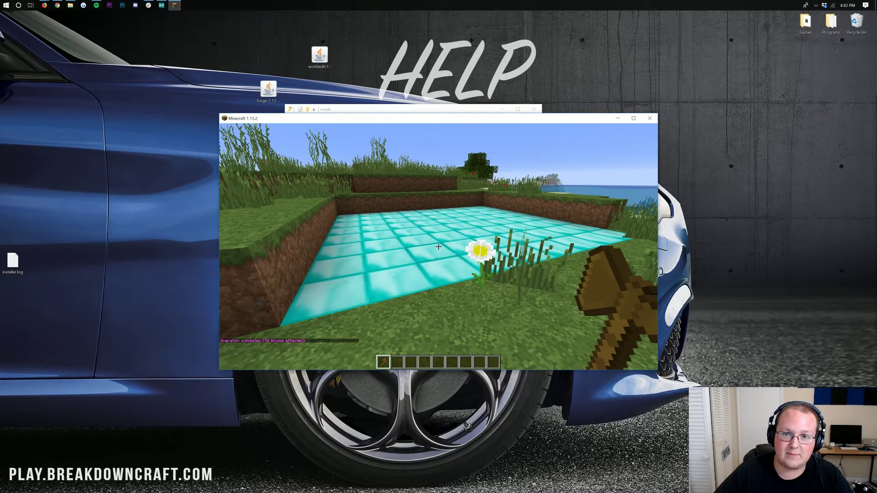
# Fly above the island, find a diamond shovel by searching for "sho", and equip it in the second hotbar slot.
pyautogui.press('space')
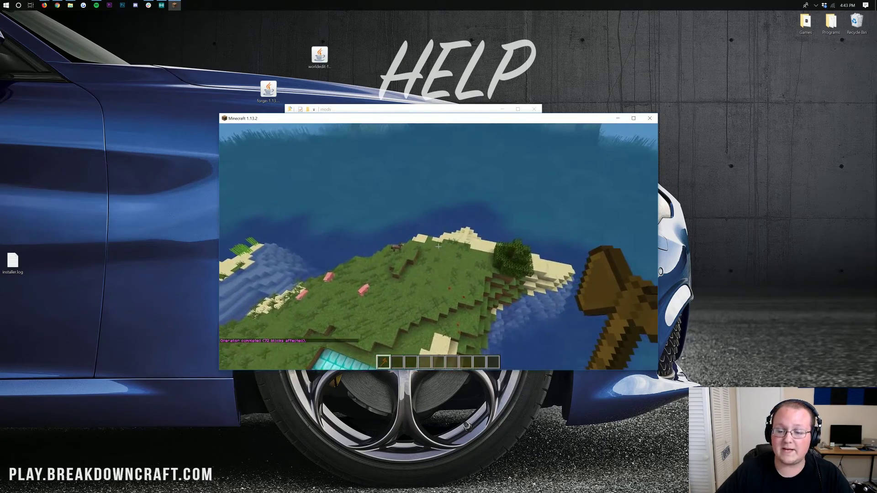
pyautogui.press('e')
pyautogui.click(495, 192)
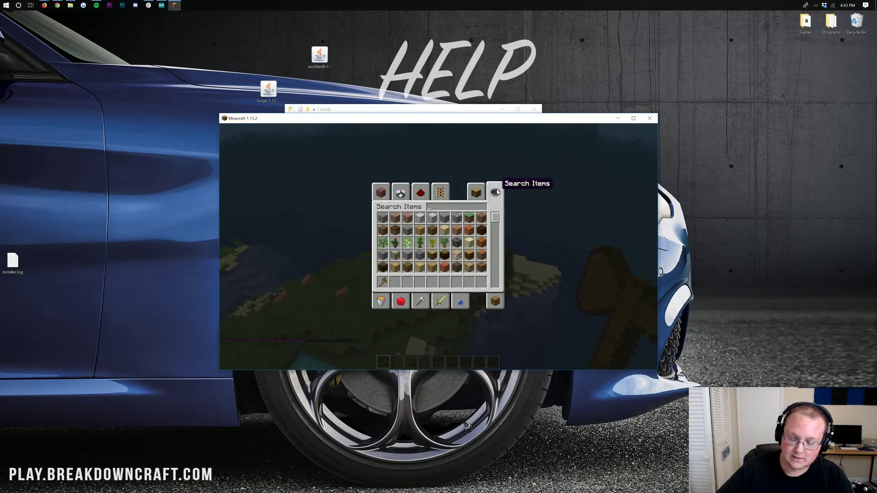
pyautogui.write('sho')
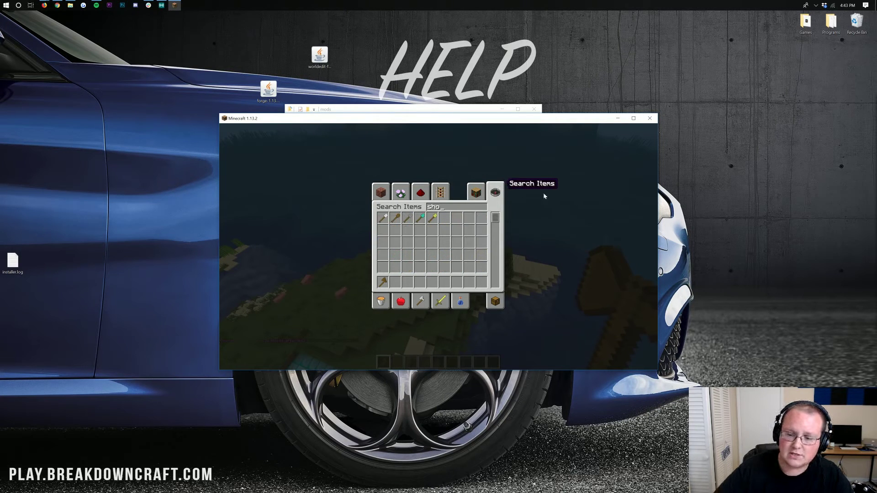
pyautogui.click(419, 218)
pyautogui.click(396, 282)
pyautogui.press('Escape')
pyautogui.write('2')
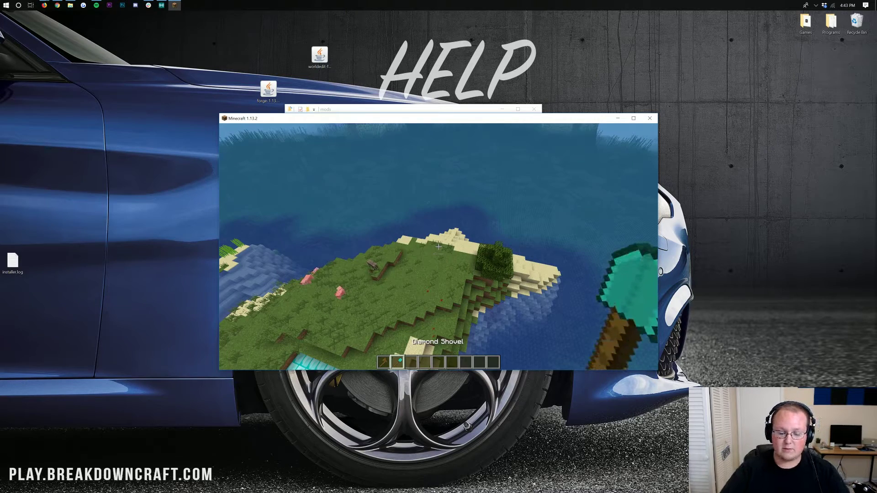
# Bind a brush to the diamond shovel with //brush set cuboid diamond_block and use it on the island.
pyautogui.write('/brush')
pyautogui.press('Escape')
pyautogui.write('//brush')
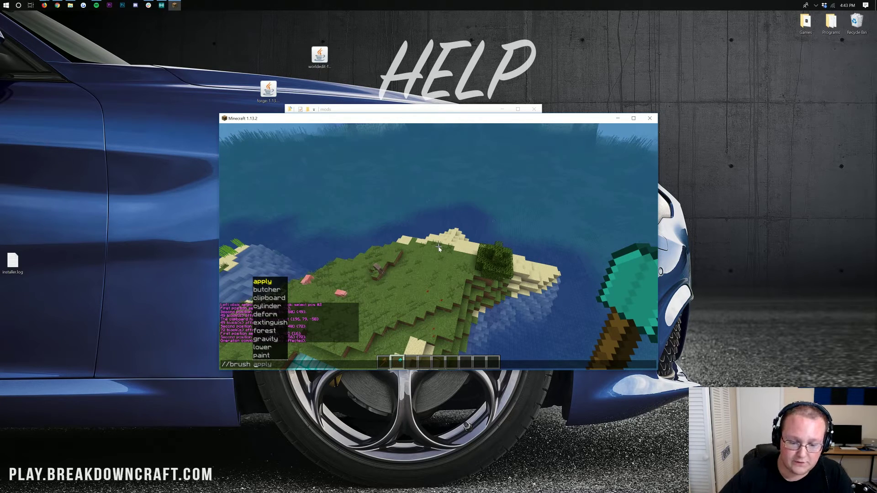
pyautogui.scroll(-2, 259, 341)
pyautogui.scroll(2, 263, 332)
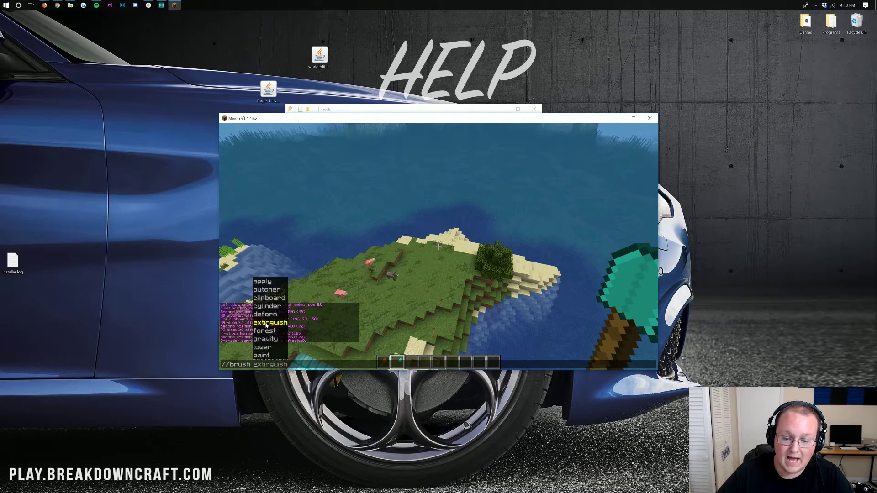
pyautogui.scroll(-3, 266, 325)
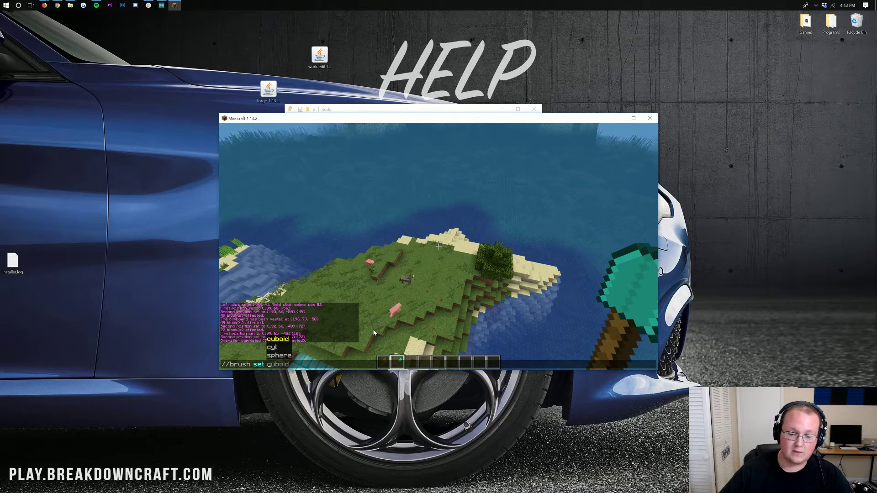
pyautogui.press('Tab')
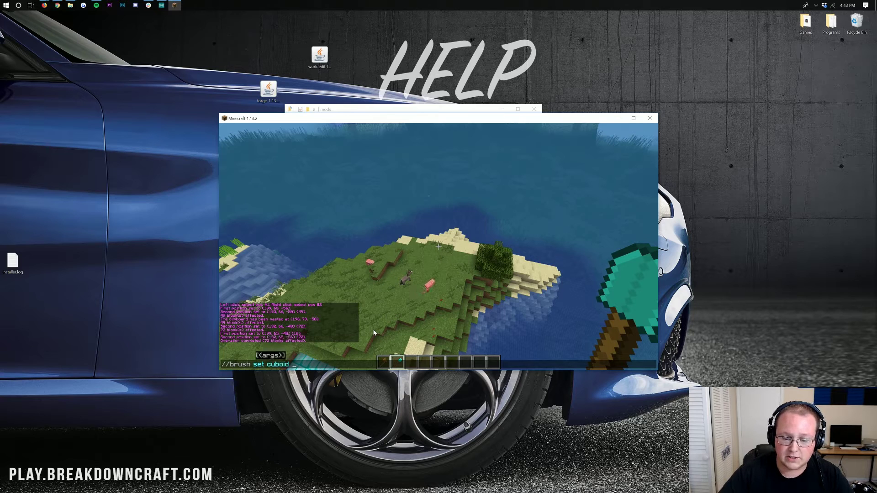
pyautogui.write('diamond')
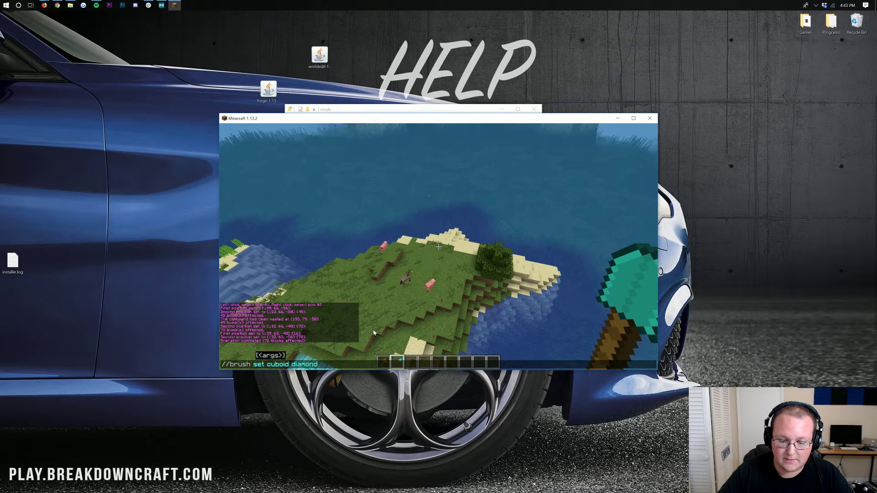
pyautogui.write('_block')
pyautogui.press('Return')
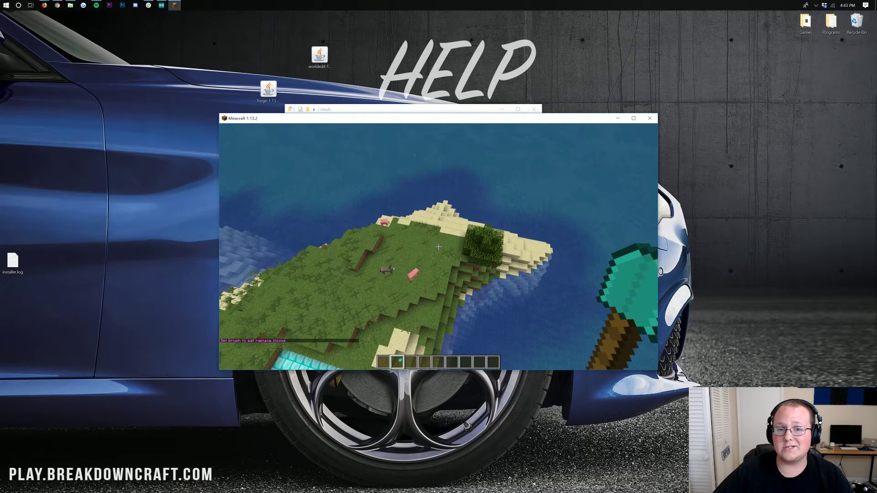
pyautogui.rightClick(438, 247)
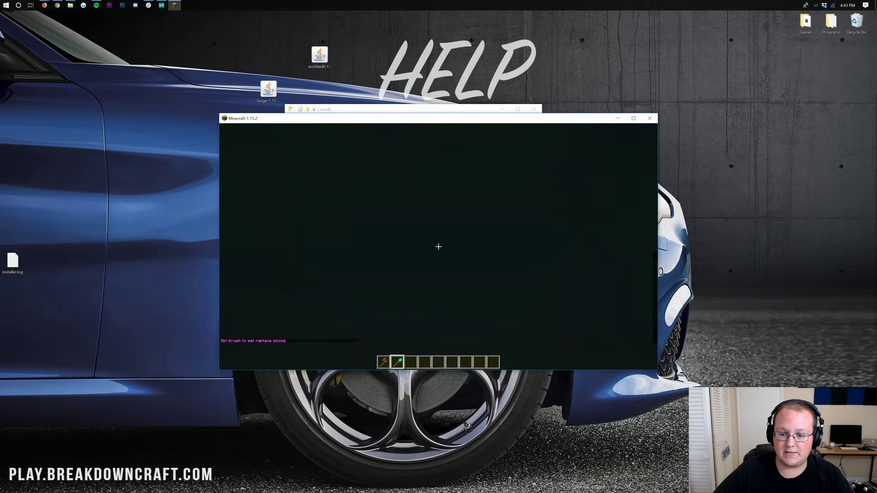
pyautogui.write('/to')
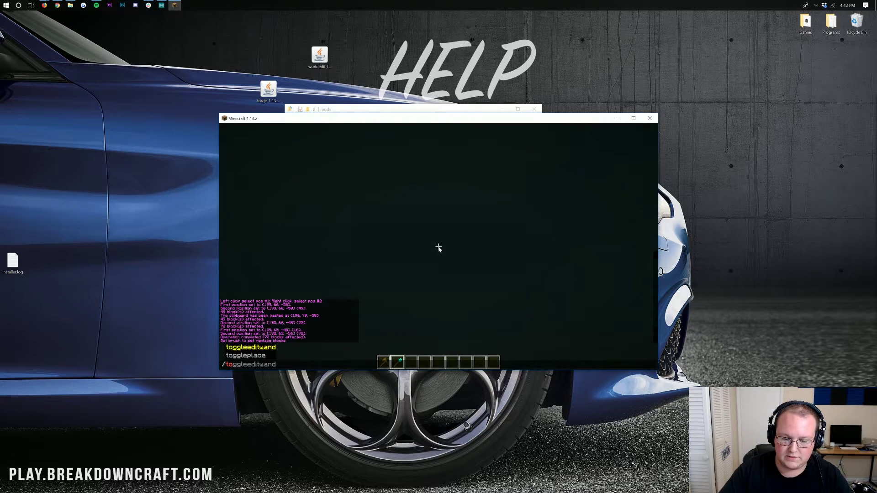
pyautogui.write('g')
pyautogui.press('Return')
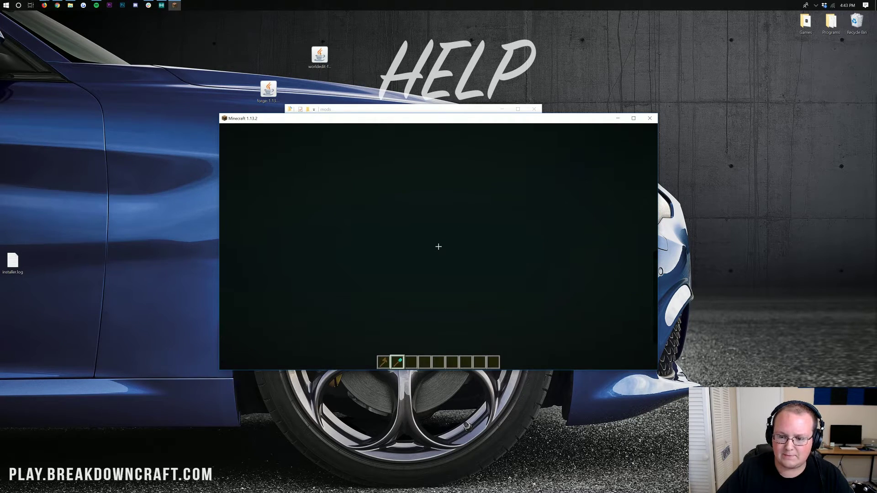
# Get out of the diamond cuboid and stamp a chain of further diamond cuboids from the island out over the water.
pyautogui.press('4')
pyautogui.press('space')
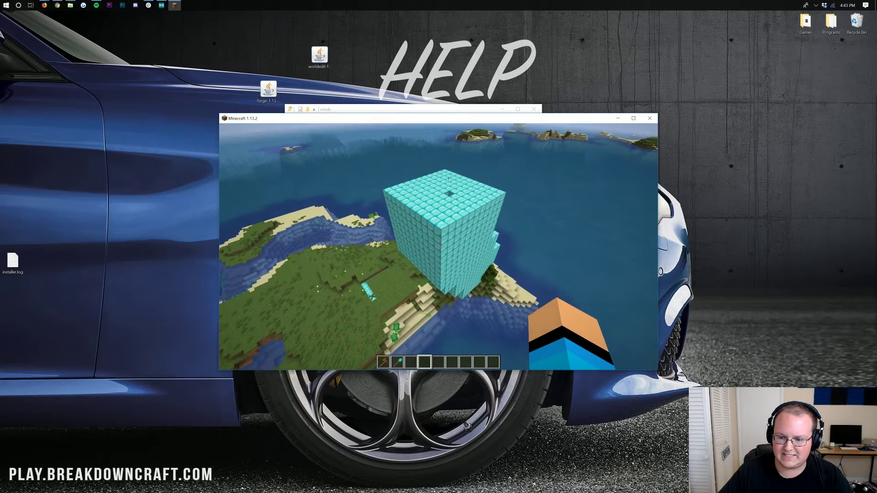
pyautogui.press('2')
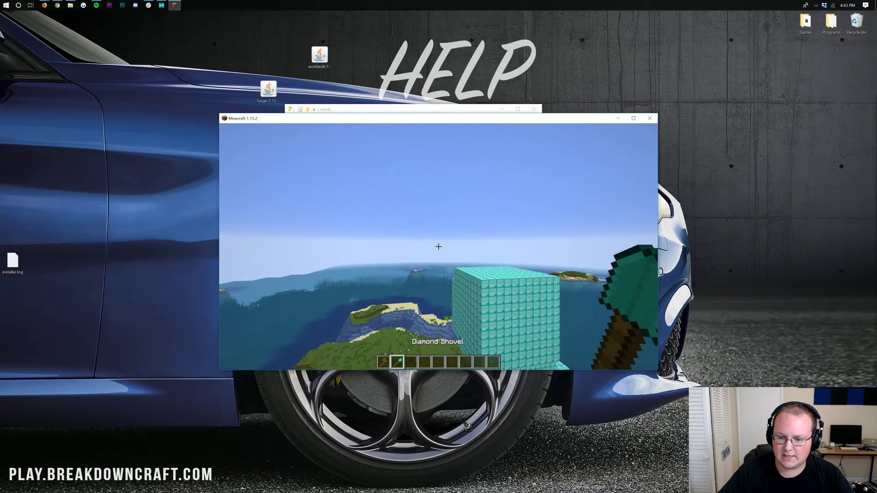
pyautogui.press('3')
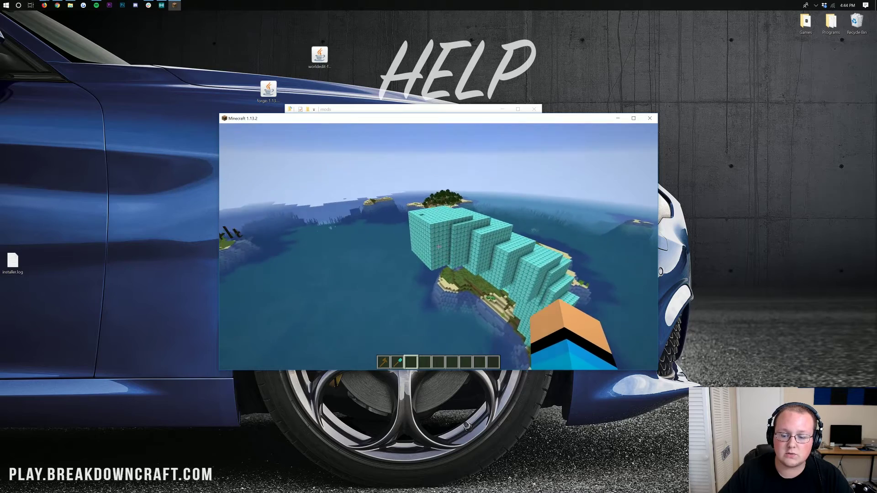
pyautogui.press('2')
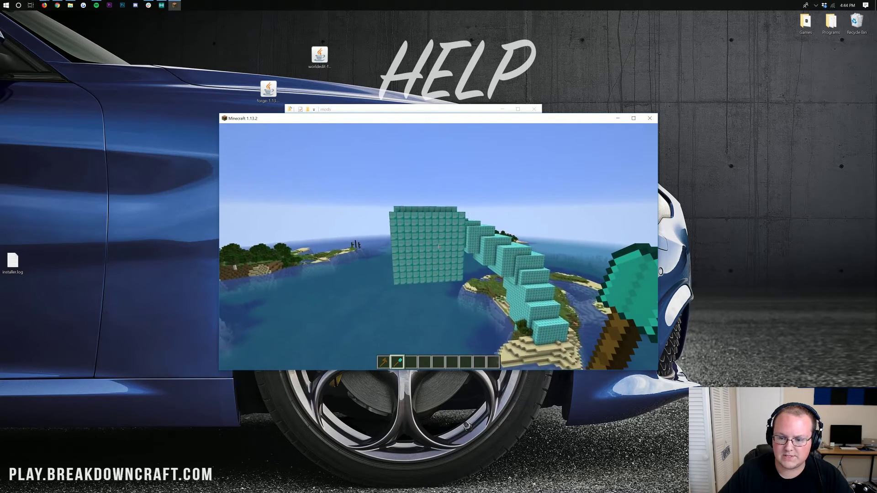
pyautogui.press('w')
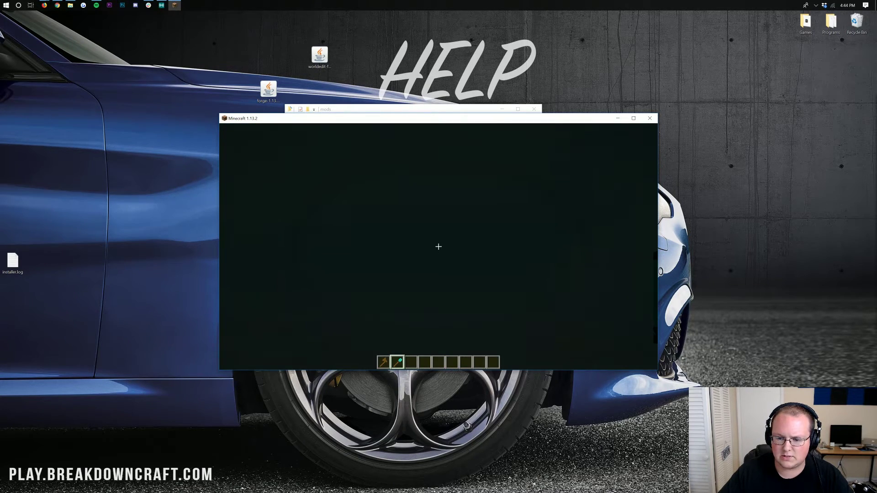
# Break through the enclosing diamond blocks and extend the cuboid chain with the shovel brush into an arch down towards the sea.
pyautogui.press('3')
pyautogui.click(439, 247)
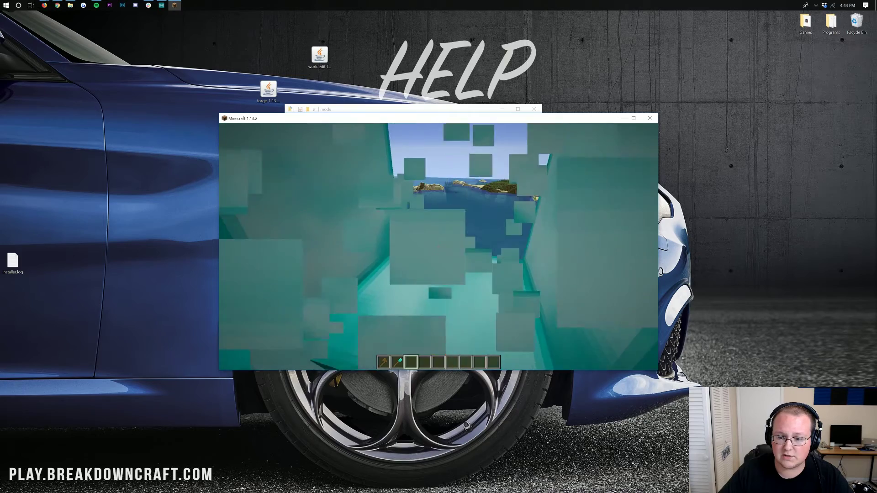
pyautogui.press('4')
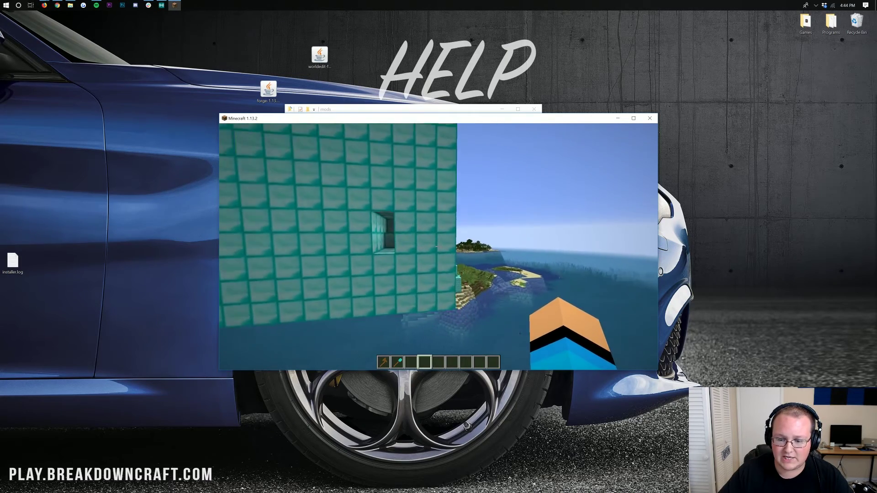
pyautogui.press('2')
pyautogui.press('s')
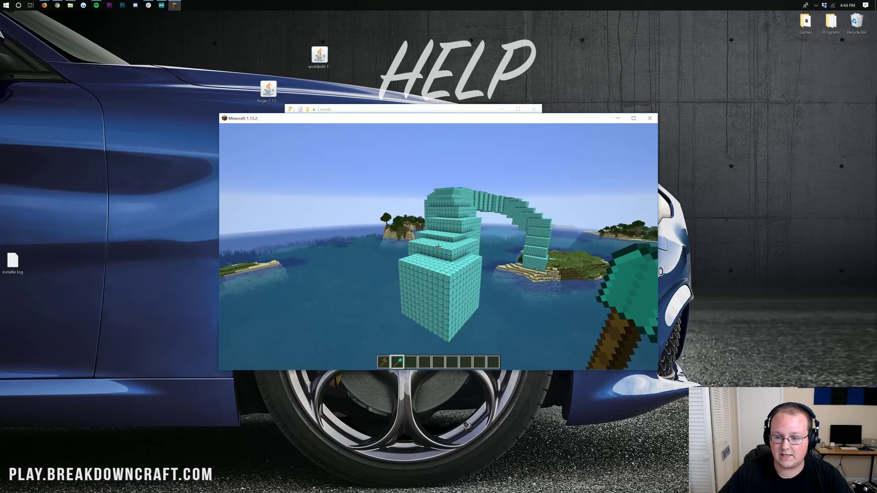
pyautogui.press('d')
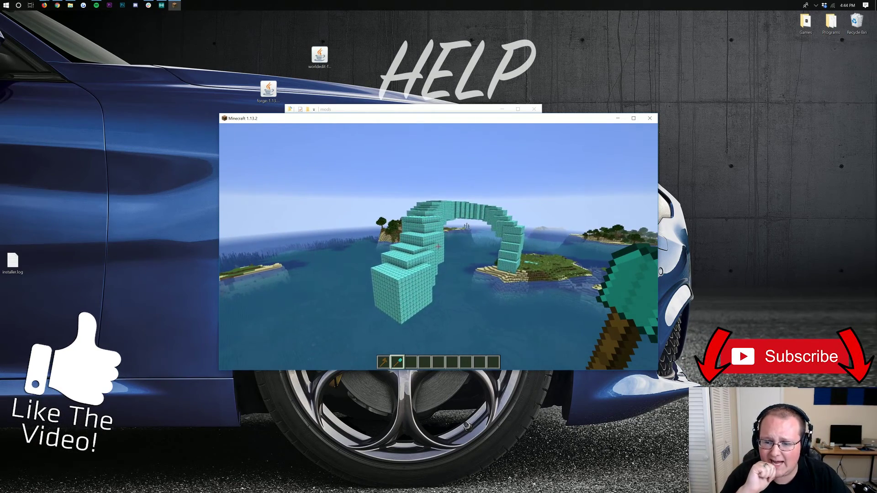